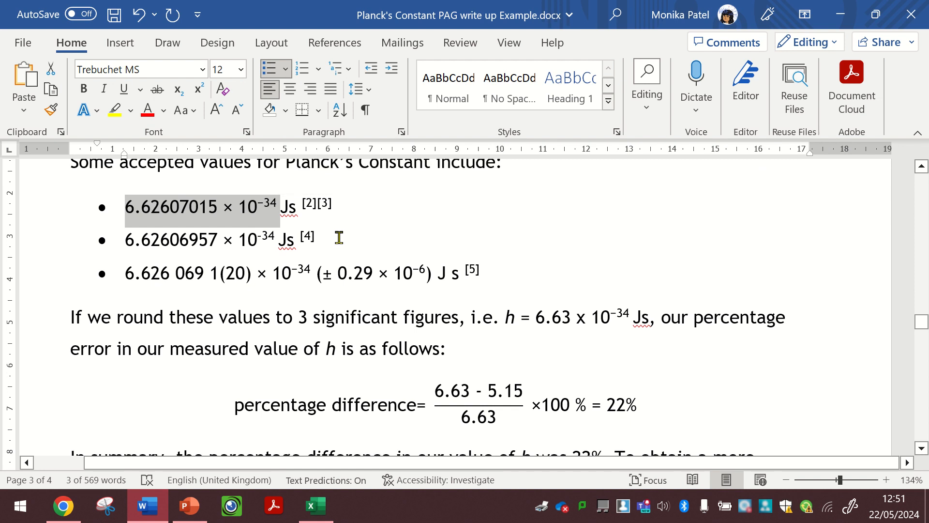
- Switch to Chrome and search Google for "plancks constant" from the open journal article's tab
left_click(338, 237)
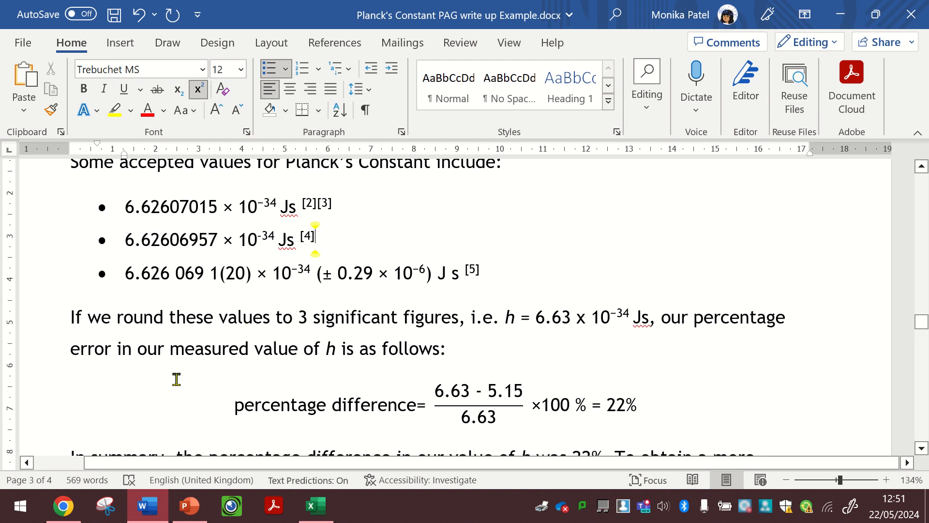
left_click(63, 505)
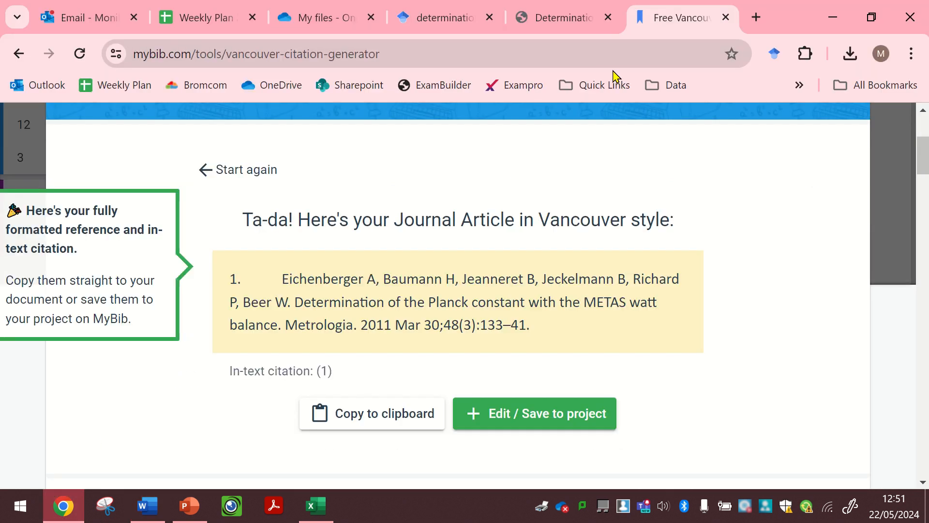
left_click(558, 14)
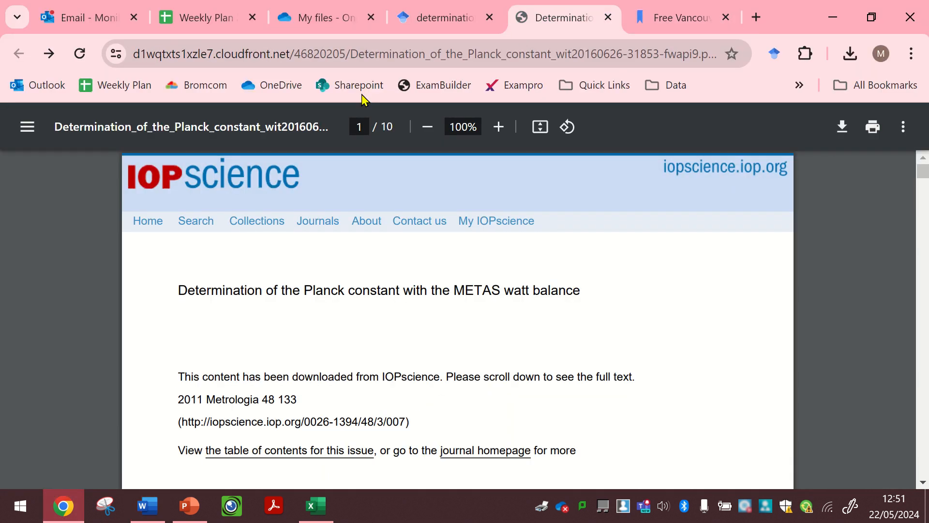
left_click(320, 54)
type("plank")
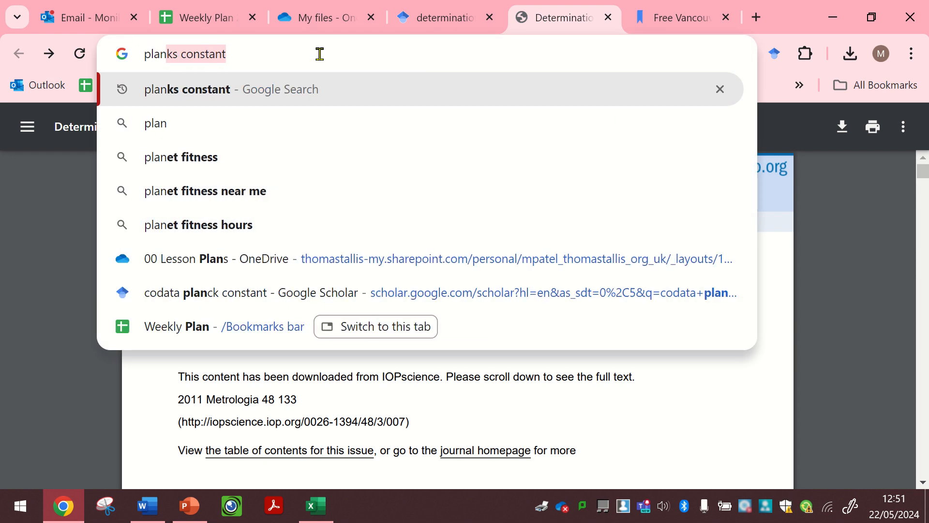
key("BackSpace")
key("BackSpace")
type("c")
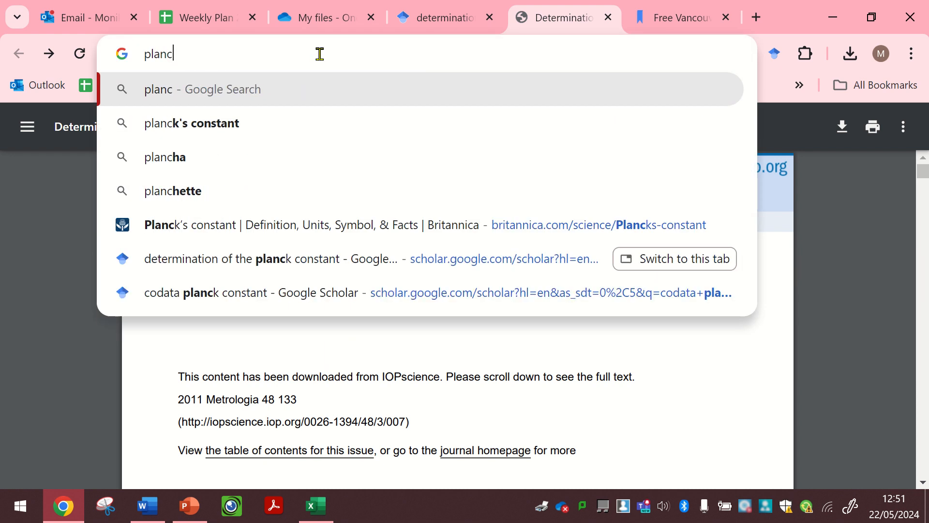
type("ks constant")
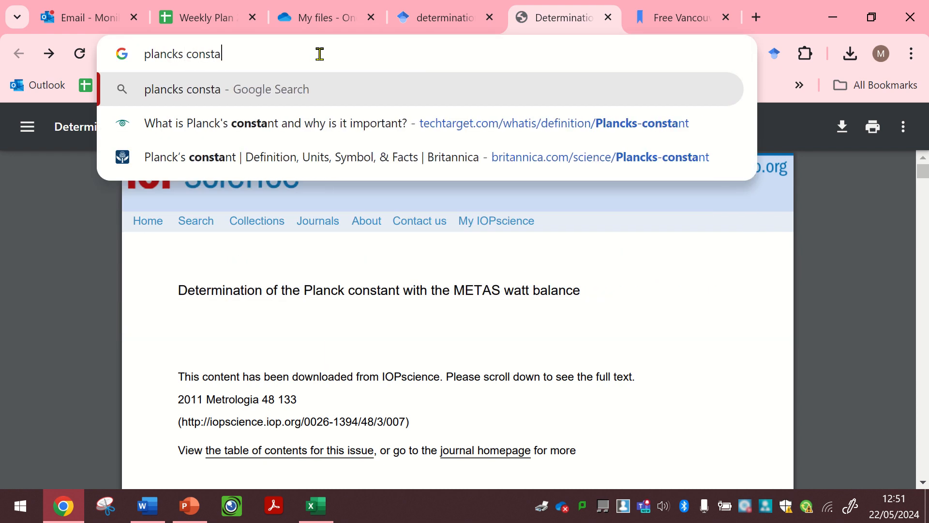
key("Return")
- Open the Wikipedia article on the Planck constant and read its introduction and source citations
scroll(194, 388, "down", 3)
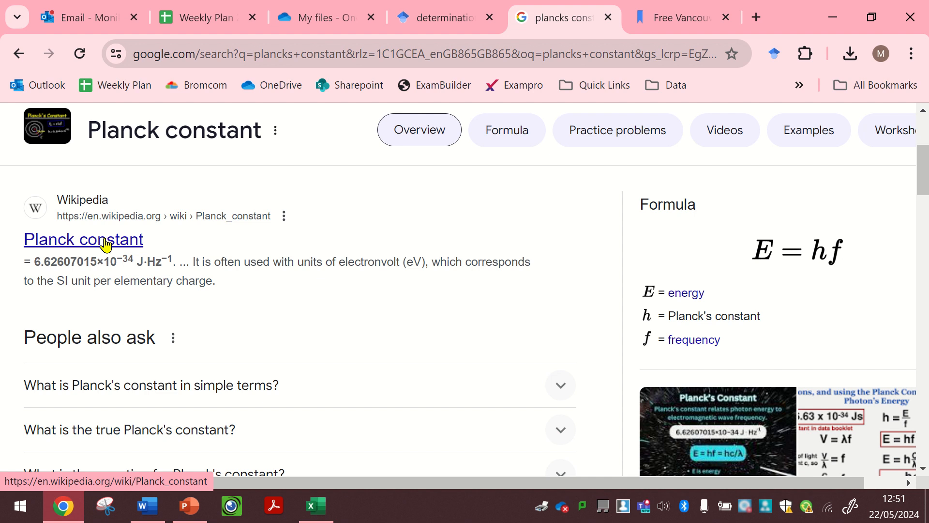
left_click(106, 244)
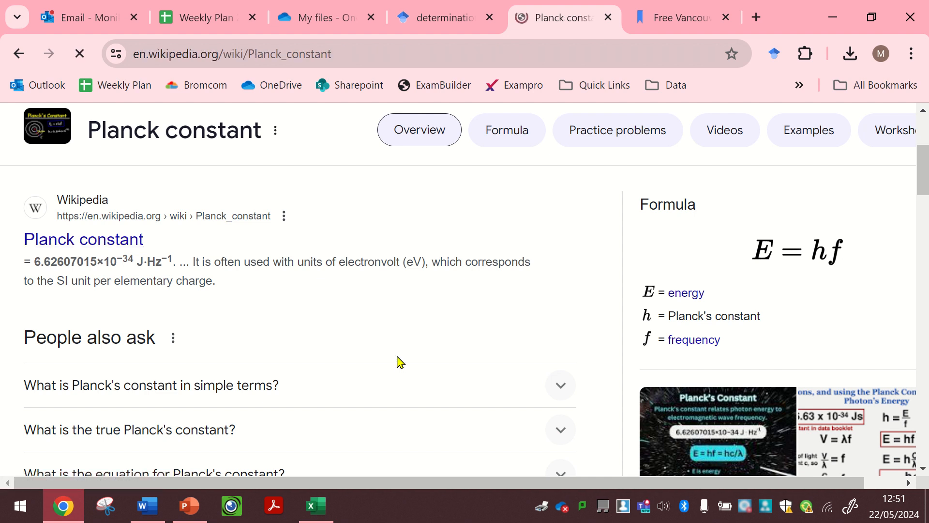
scroll(528, 287, "down", 1)
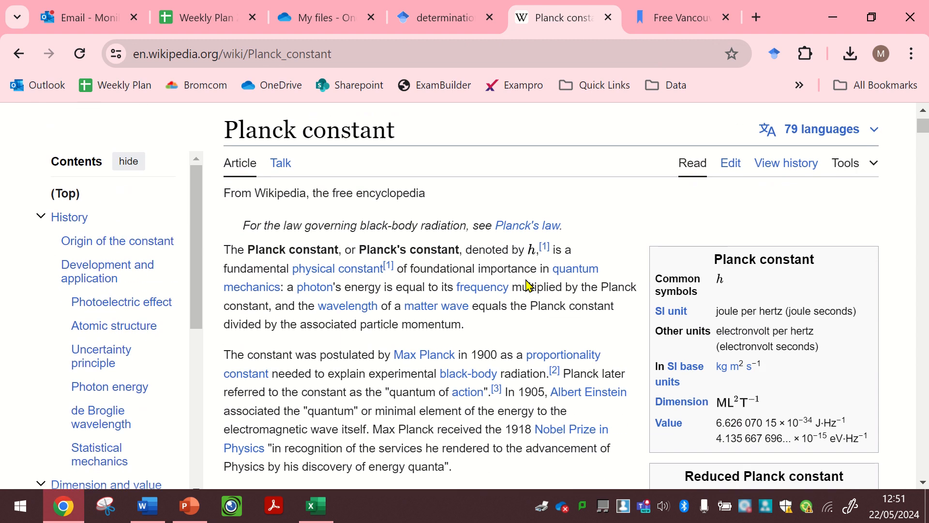
scroll(528, 286, "down", 1)
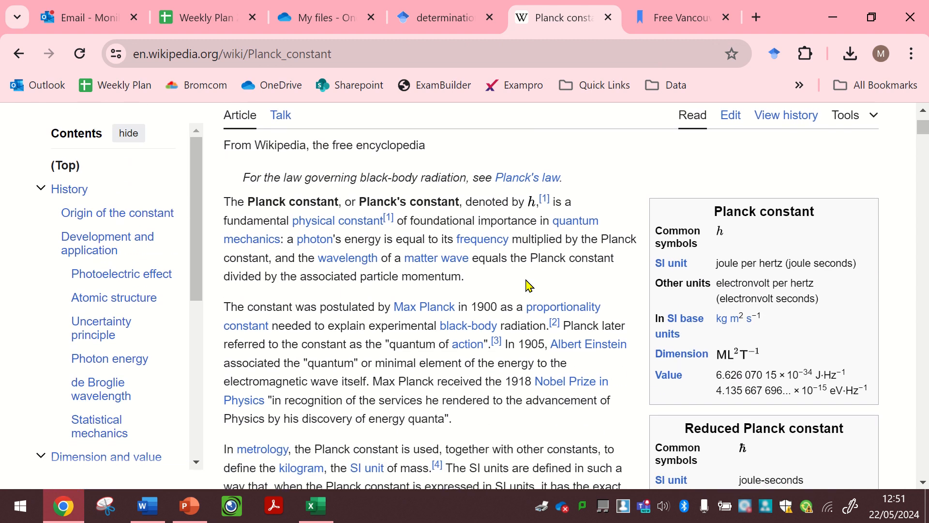
scroll(528, 287, "down", 1)
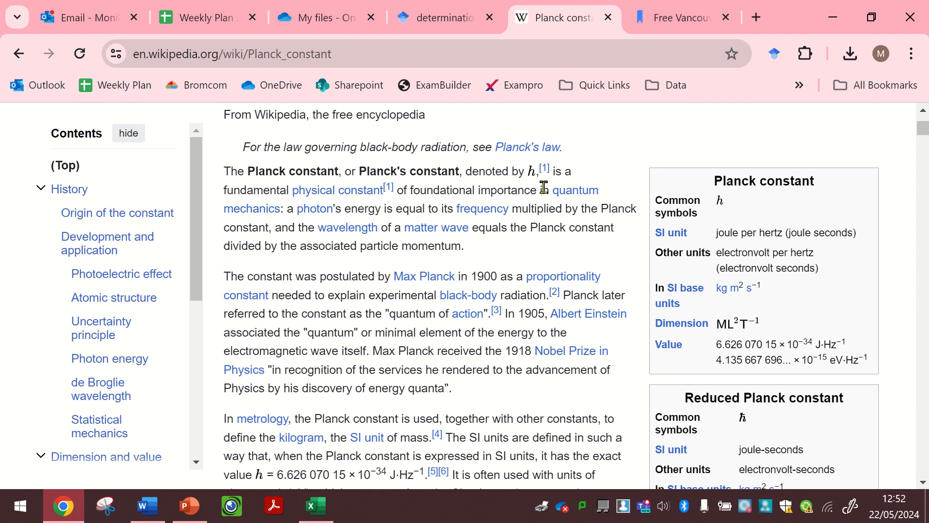
mouse_move(543, 173)
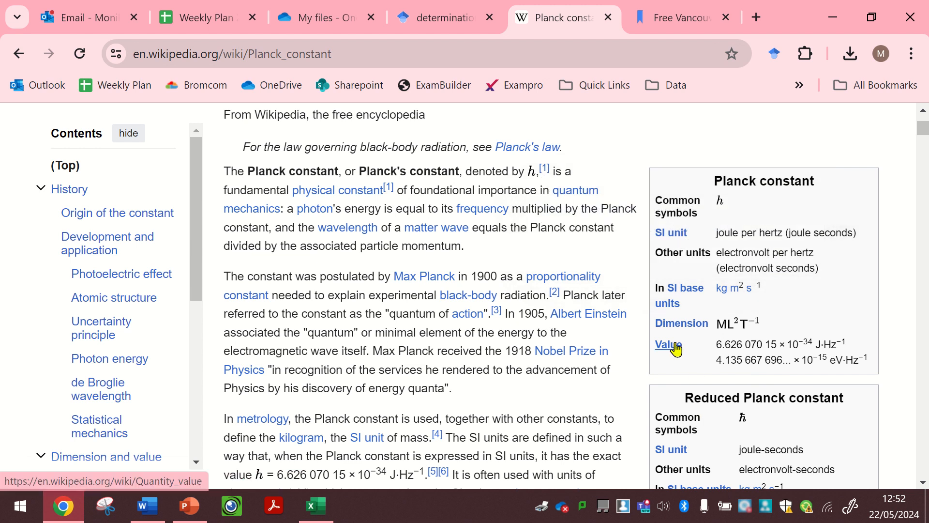
mouse_move(676, 349)
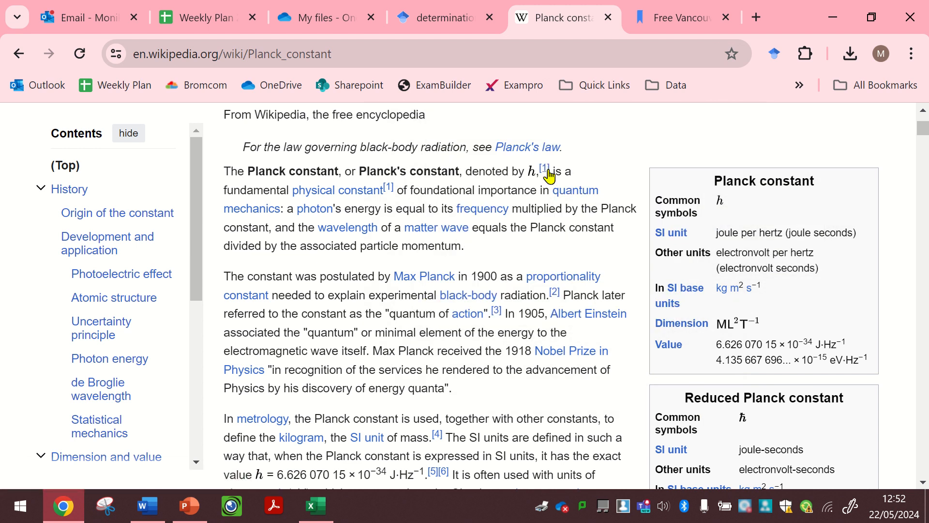
scroll(472, 305, "down", 2)
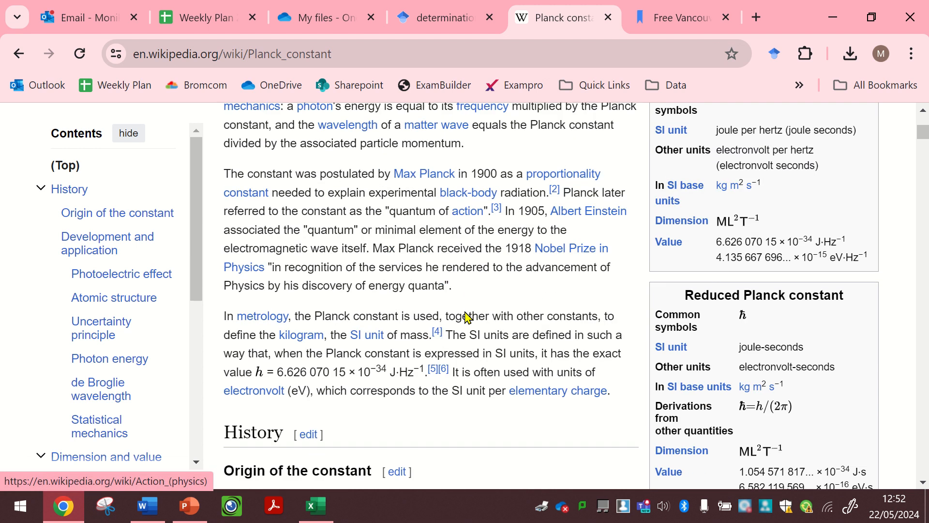
scroll(279, 362, "down", 1)
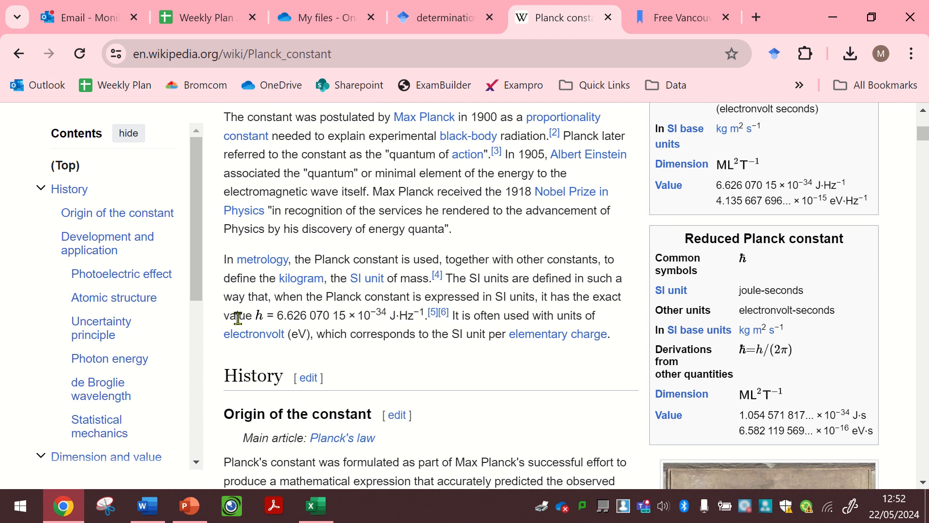
- Highlight the value of h in the Wikipedia introduction and view its cited NIST source, "2022 CODATA Value: Planck constant"
left_click_drag(253, 313, 426, 315)
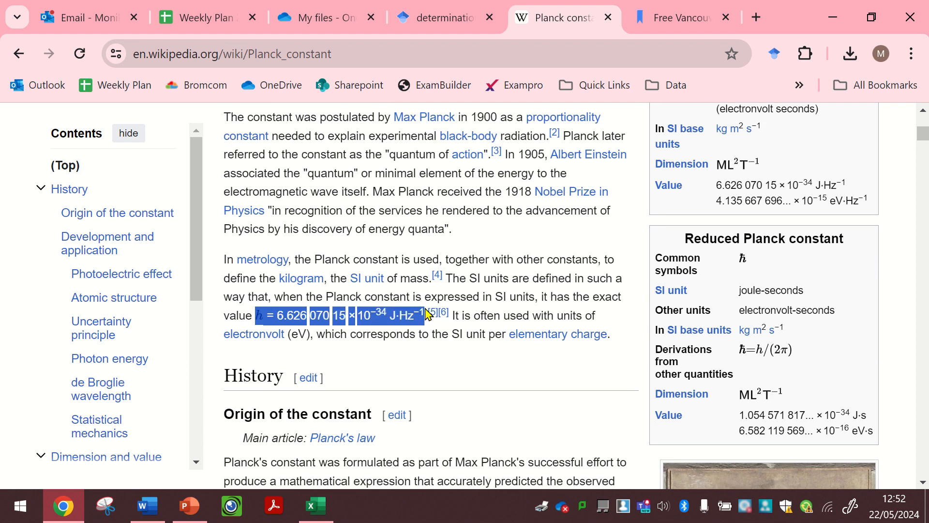
left_click(448, 368)
mouse_move(443, 316)
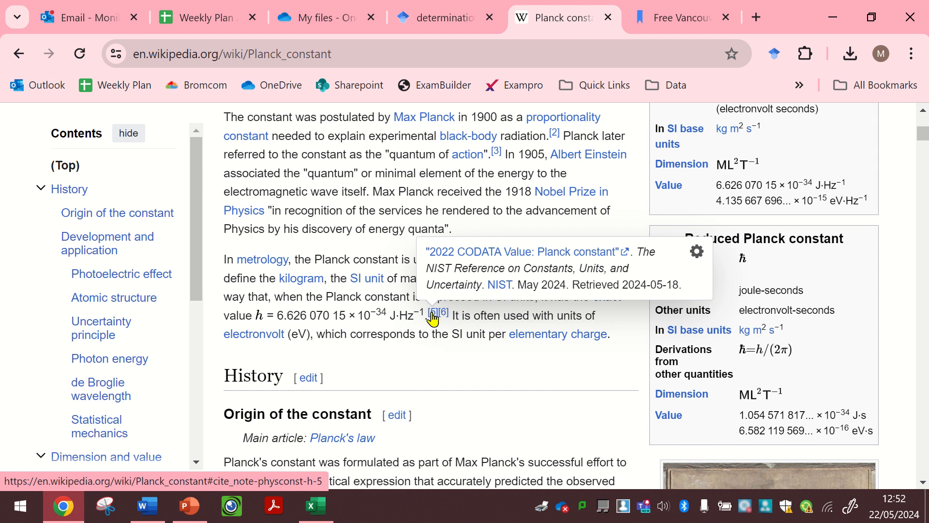
left_click(451, 258)
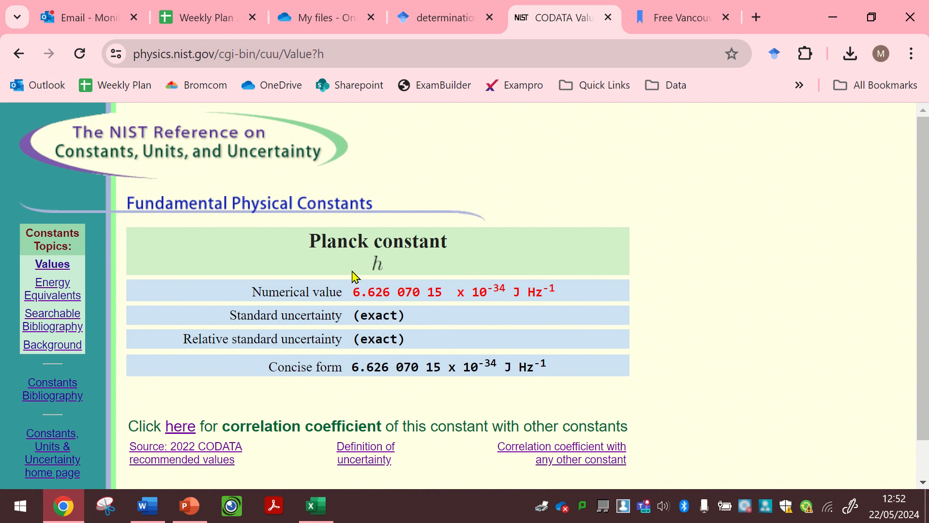
left_click(18, 60)
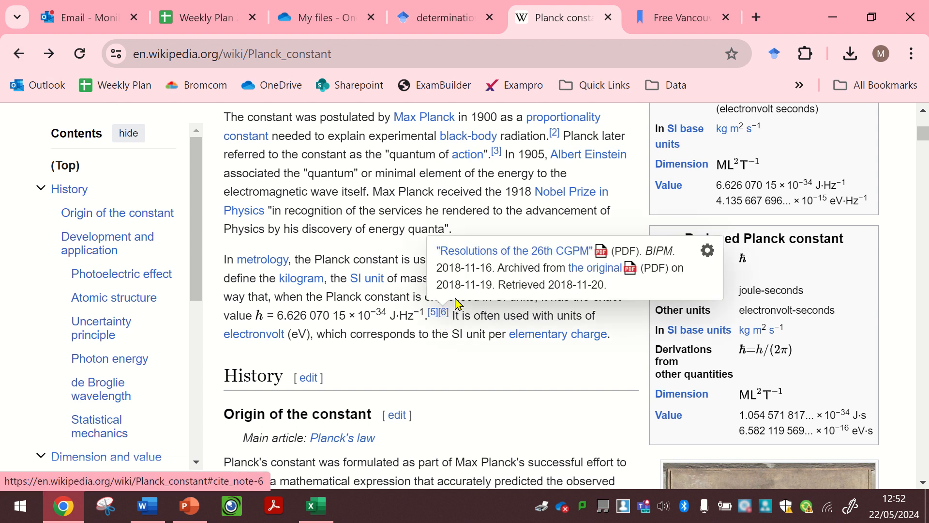
- Try to open the cited "Resolutions of the 26th CGPM" source, and go back to the Google search results
left_click(496, 253)
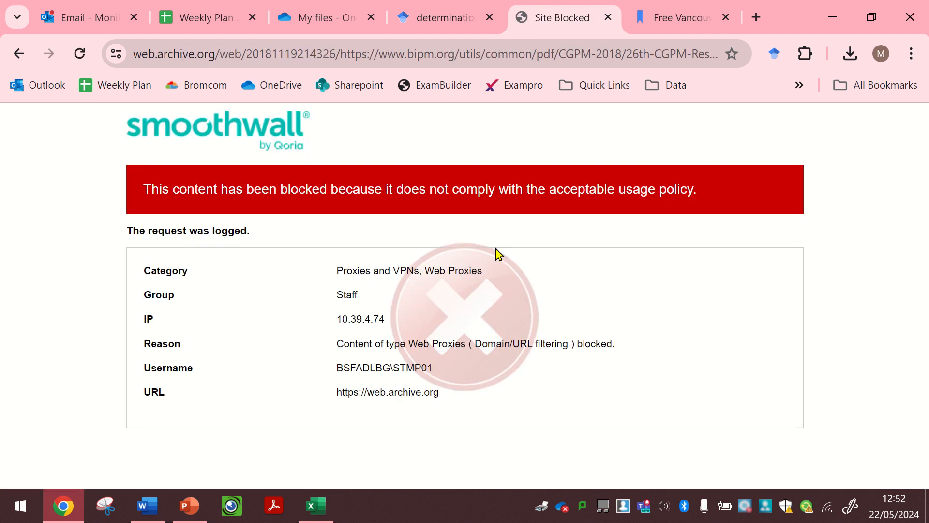
left_click(17, 56)
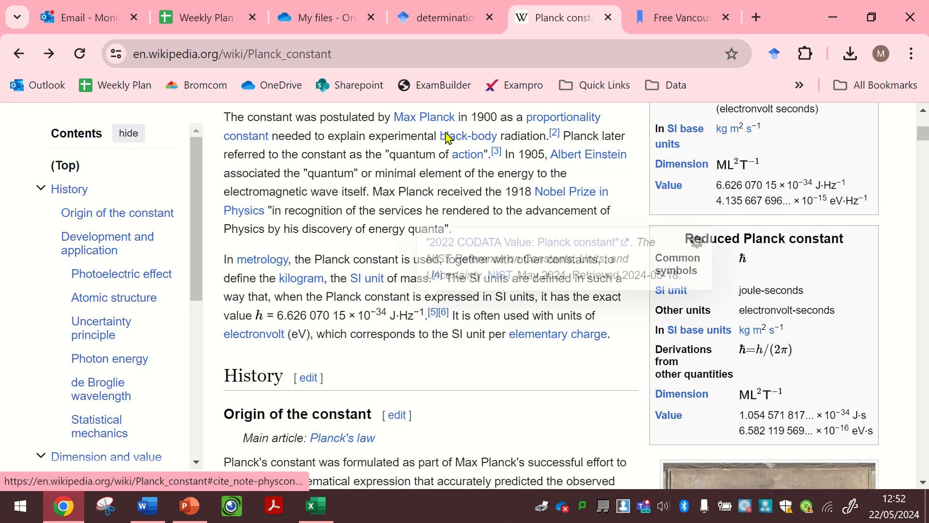
left_click(18, 55)
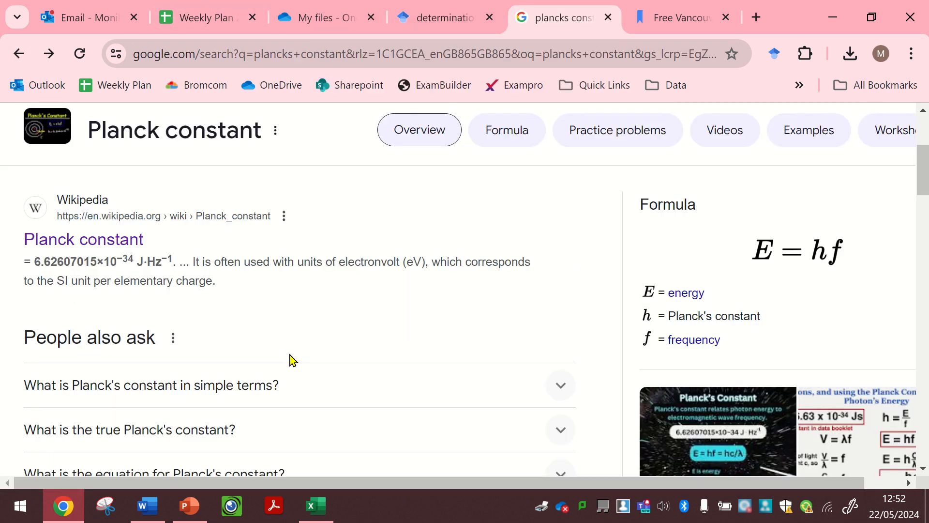
- Look through the search results and open the Britannica article on Planck's constant
scroll(291, 356, "down", 4)
scroll(291, 358, "down", 1)
scroll(295, 218, "up", 1)
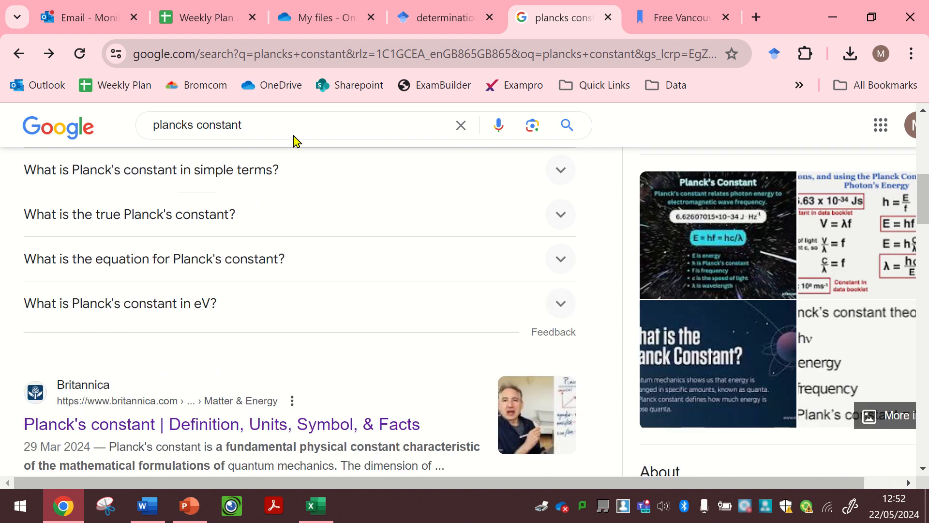
scroll(251, 311, "down", 3)
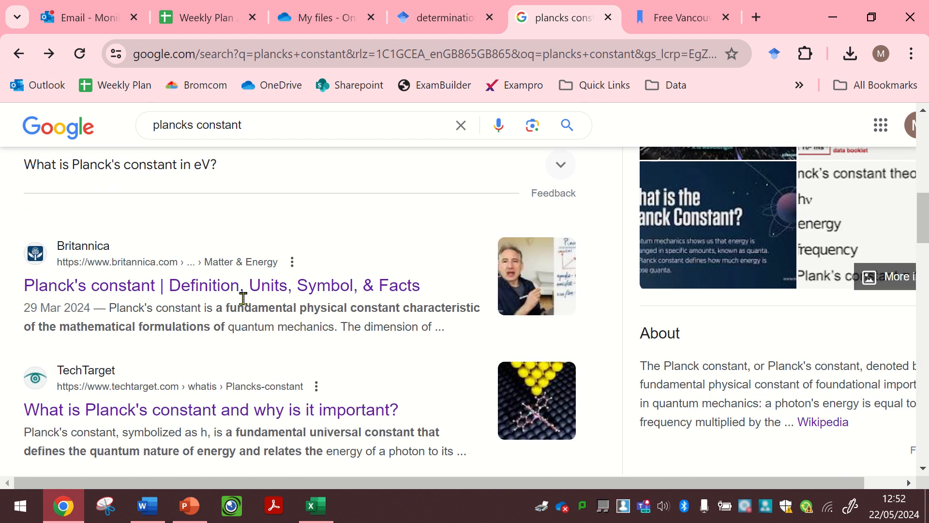
left_click(236, 283)
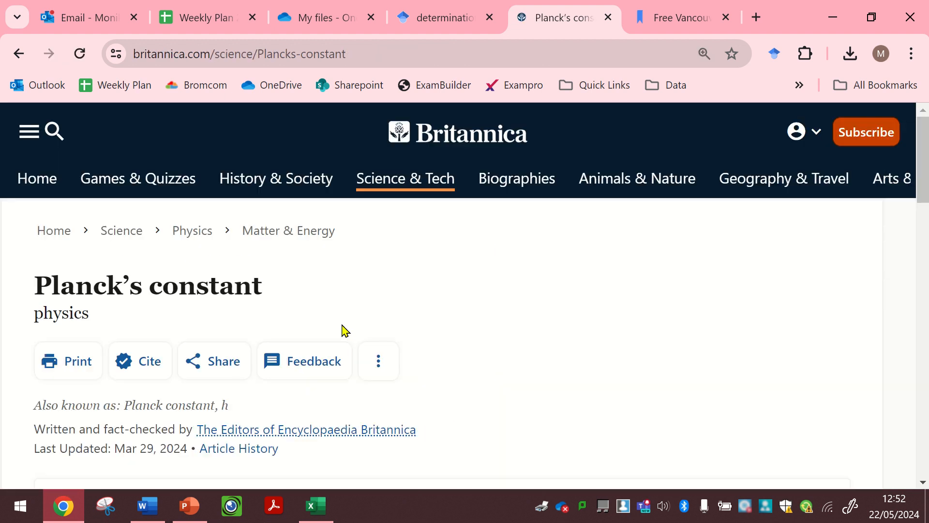
- Examine the Britannica article's credibility details, highlighting the "Written and fact-checked by" text and the last-updated date
scroll(343, 327, "down", 3)
scroll(342, 330, "up", 2)
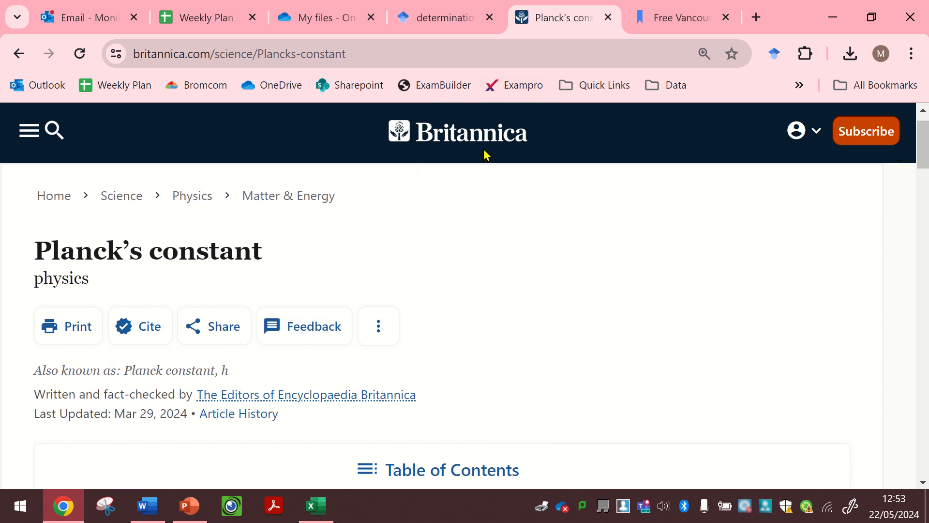
scroll(319, 406, "down", 1)
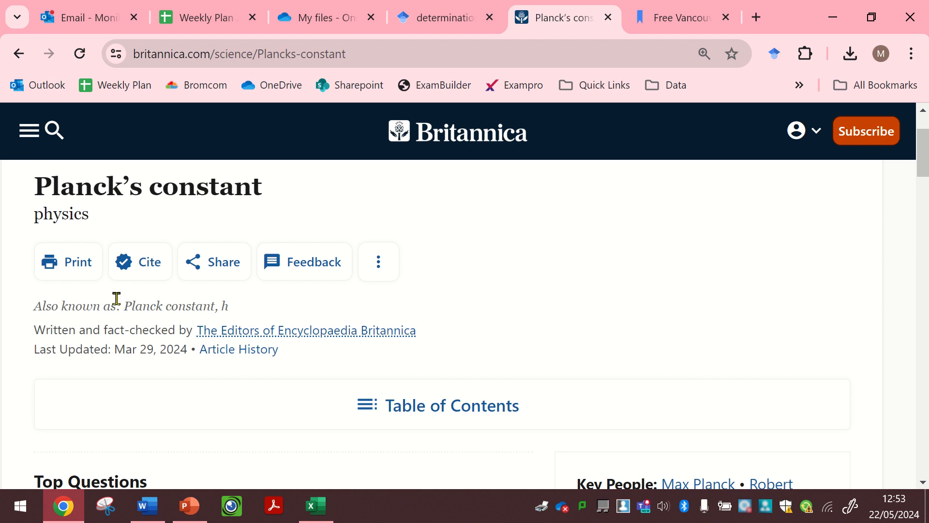
triple_click(103, 328)
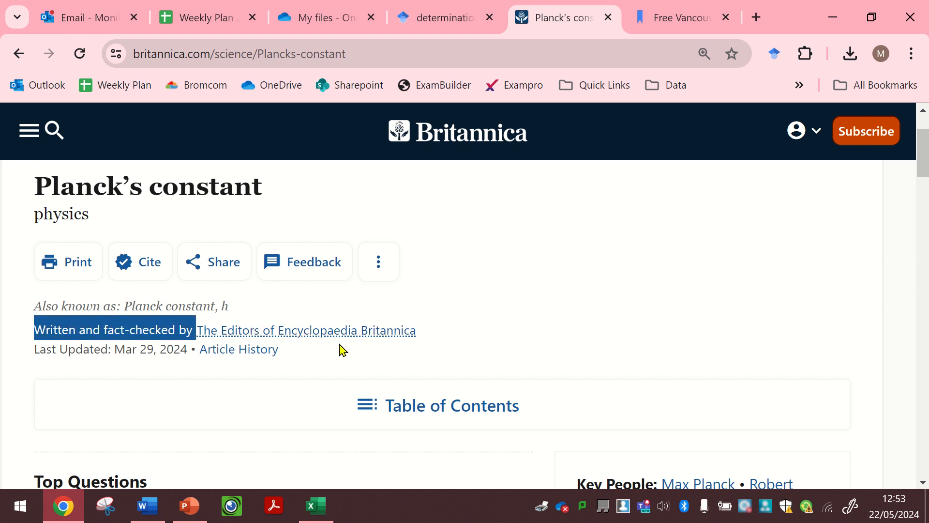
scroll(340, 349, "down", 2)
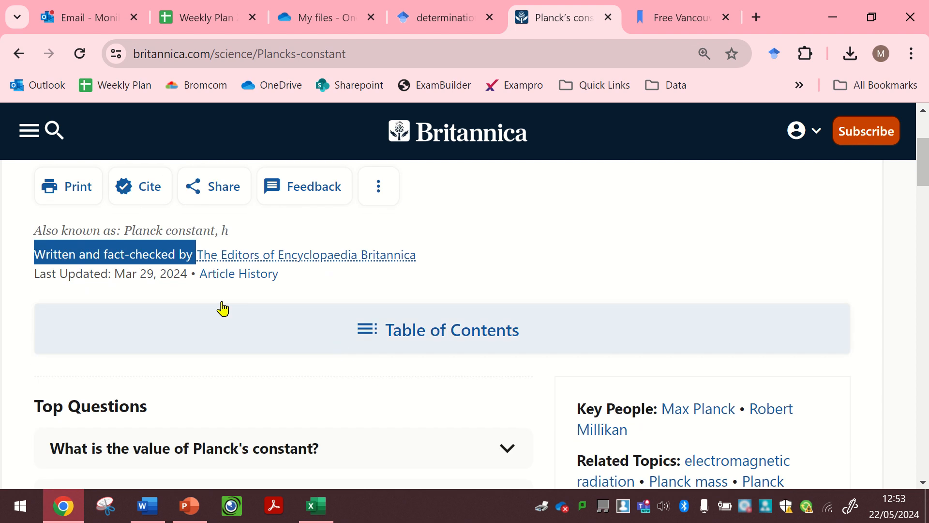
left_click(115, 277)
left_click_drag(115, 277, 186, 274)
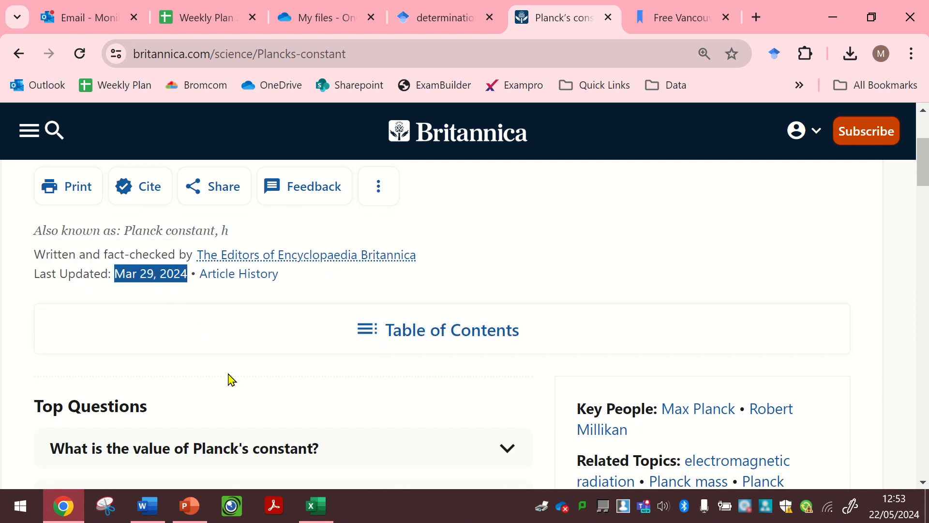
- Highlight the exact value of Planck's constant in the Britannica article and check it against the first accepted value in the Word document
scroll(230, 379, "down", 1)
scroll(230, 378, "down", 8)
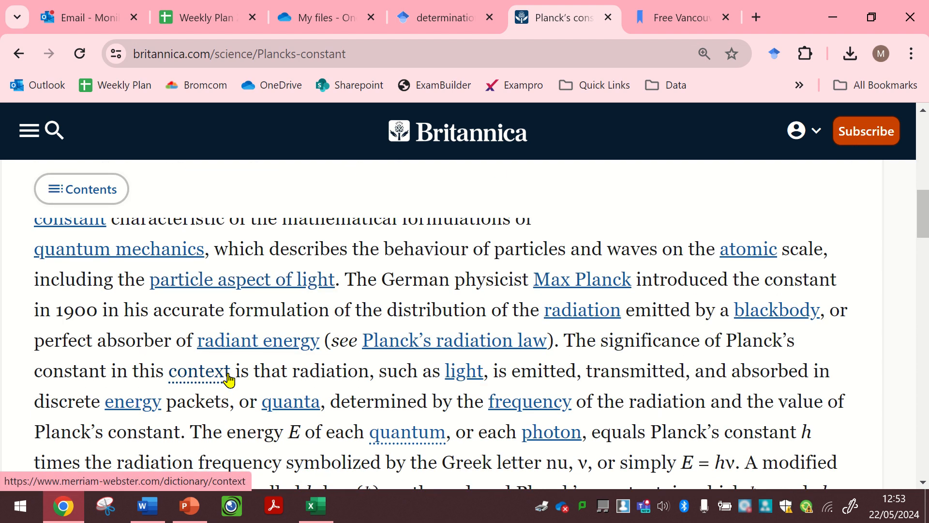
scroll(230, 379, "down", 6)
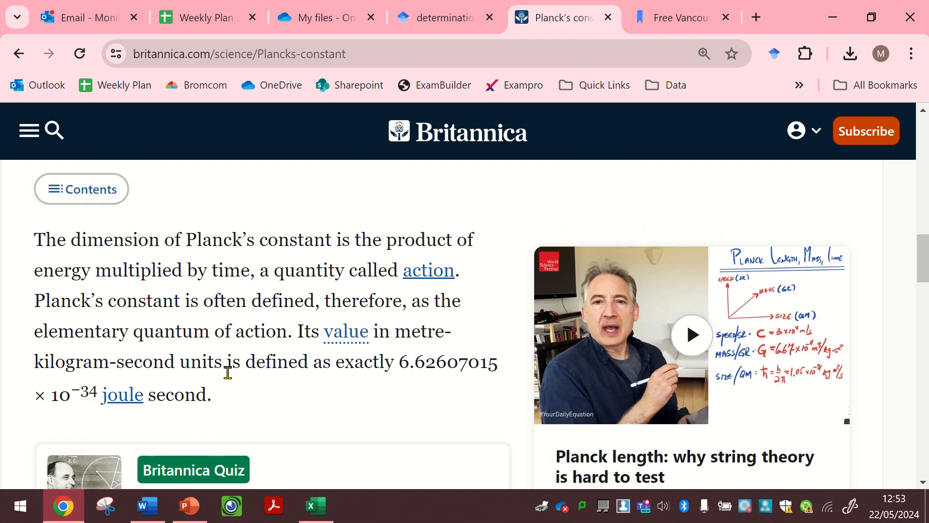
left_click_drag(398, 312, 450, 353)
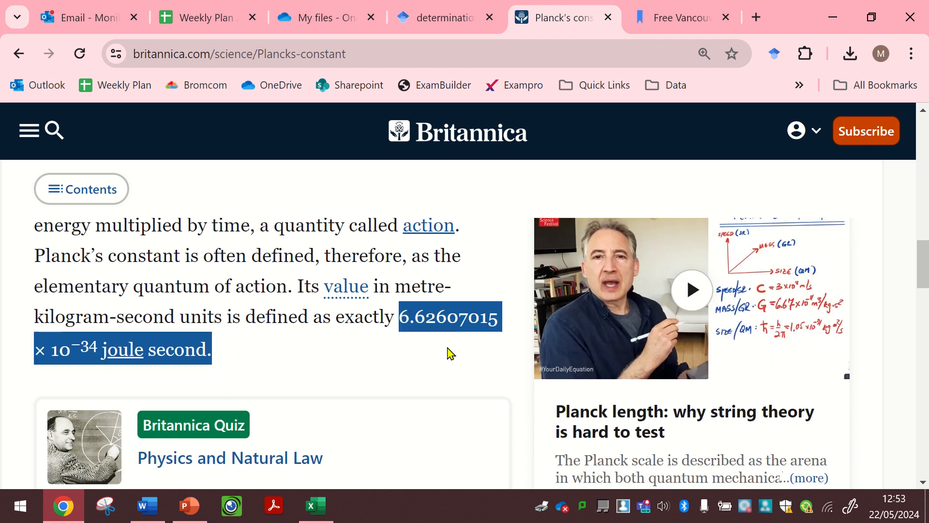
left_click(145, 513)
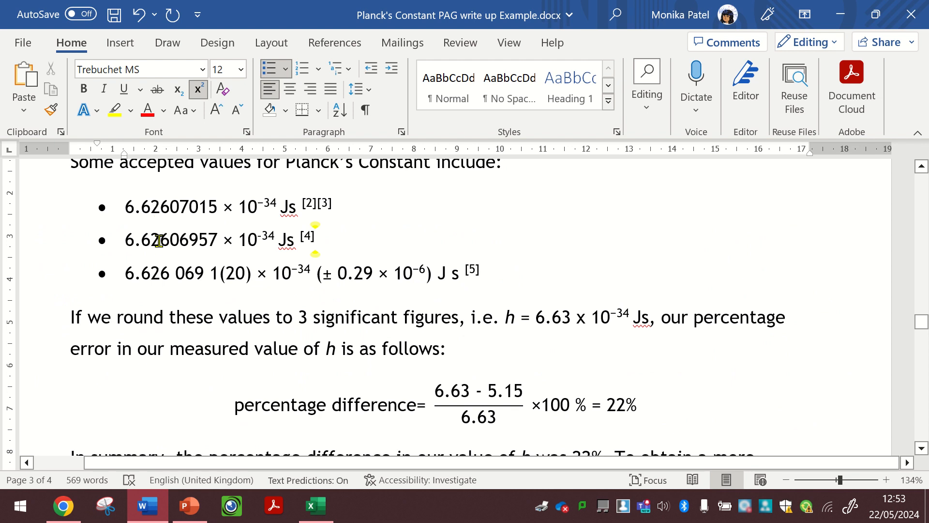
double_click(184, 202)
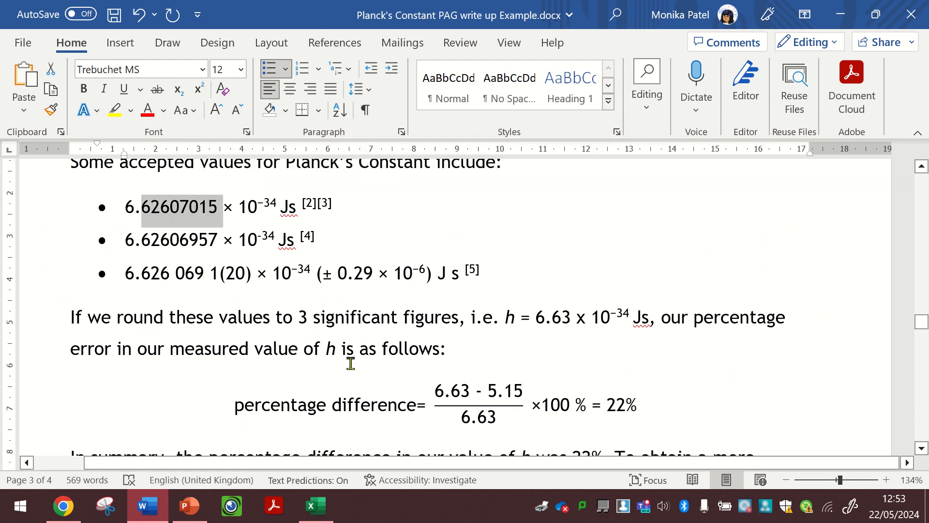
- Switch to Chrome and copy the web address of the Britannica article on Planck's constant
left_click(361, 206)
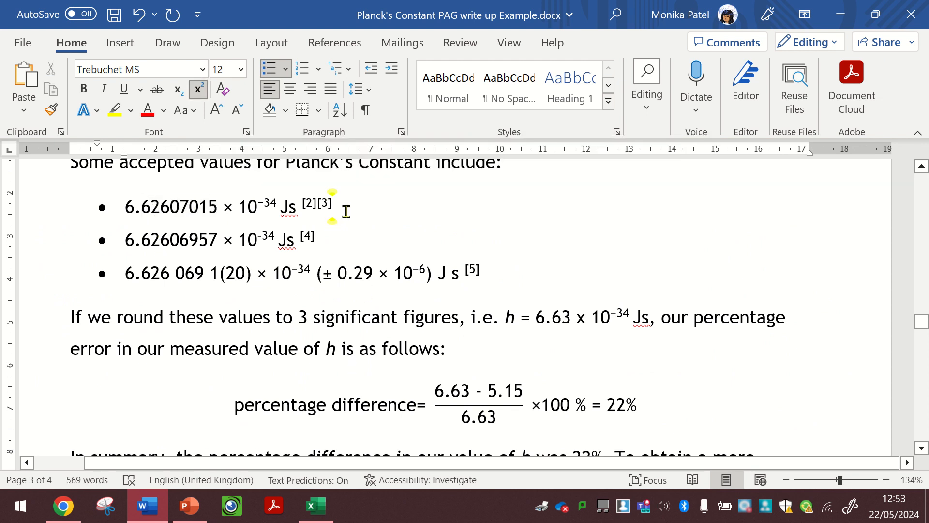
left_click(68, 517)
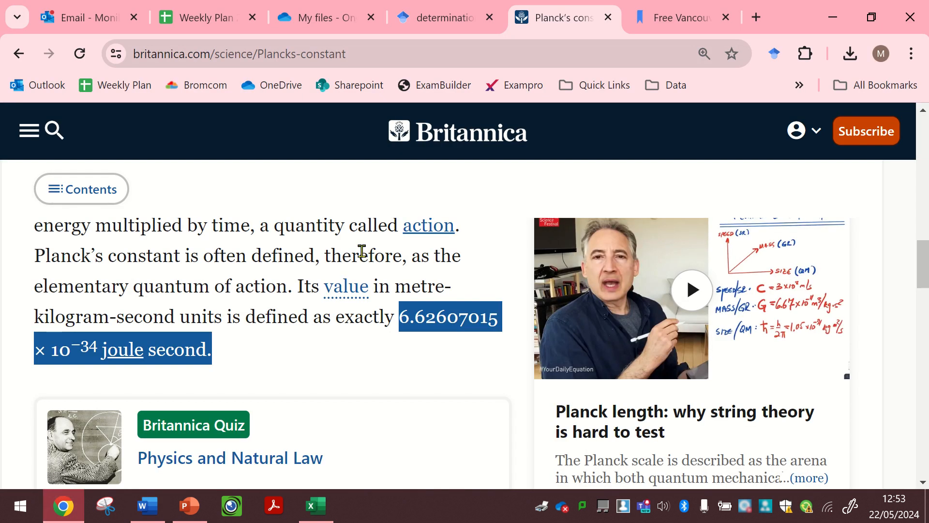
scroll(360, 194, "up", 3)
left_click(352, 52)
key("ctrl+c")
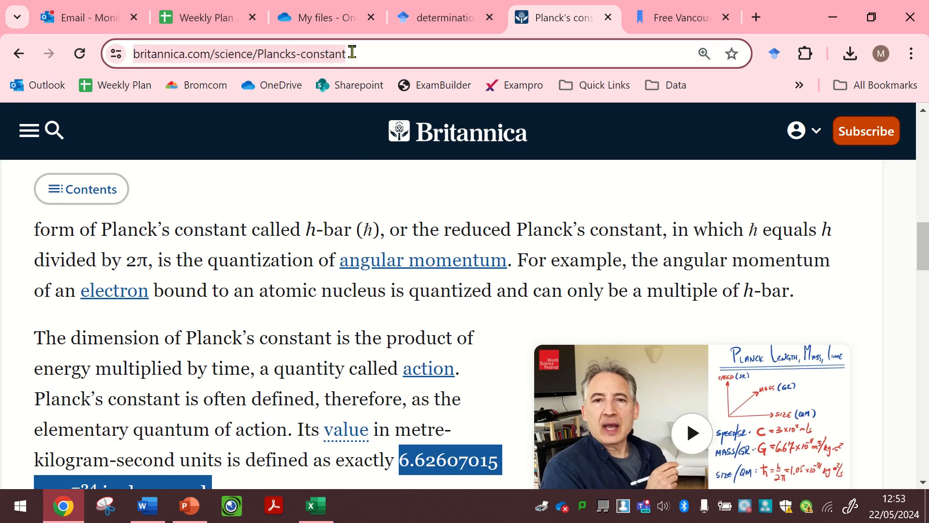
left_click(675, 18)
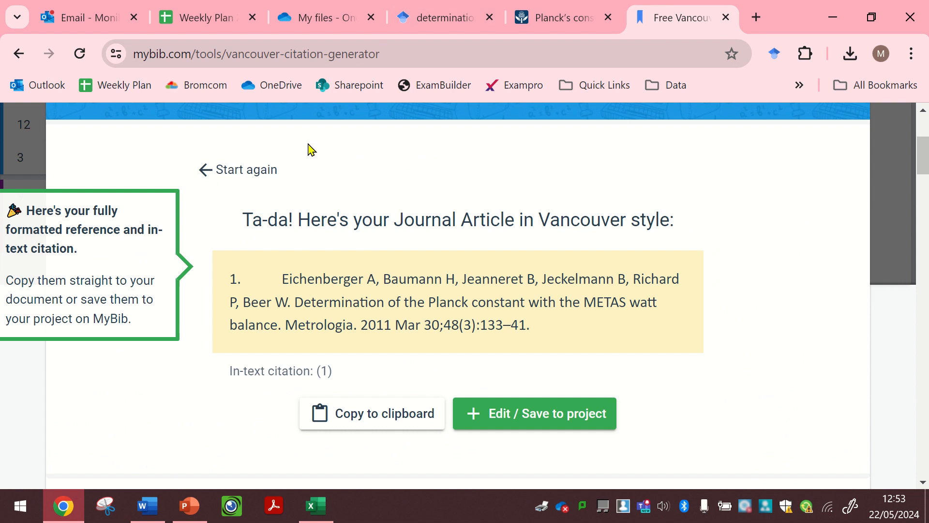
left_click(253, 173)
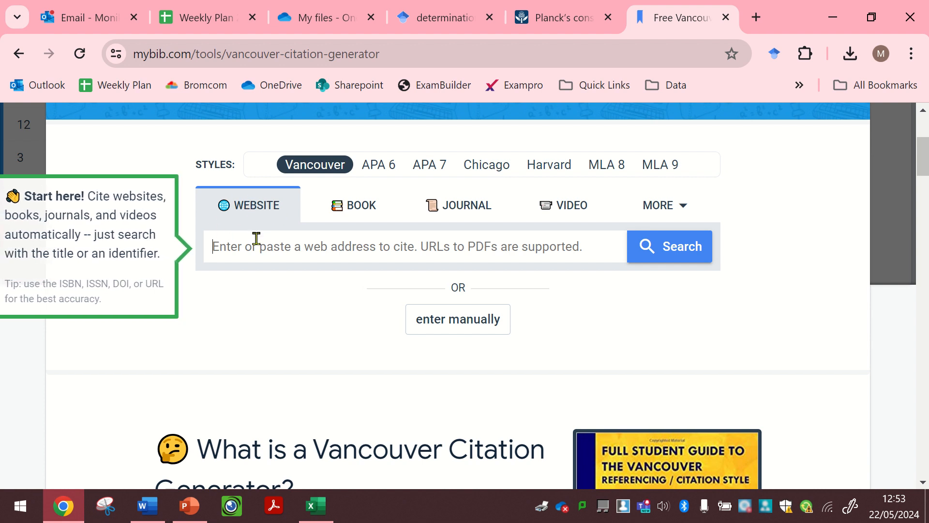
key("ctrl+v")
left_click(690, 253)
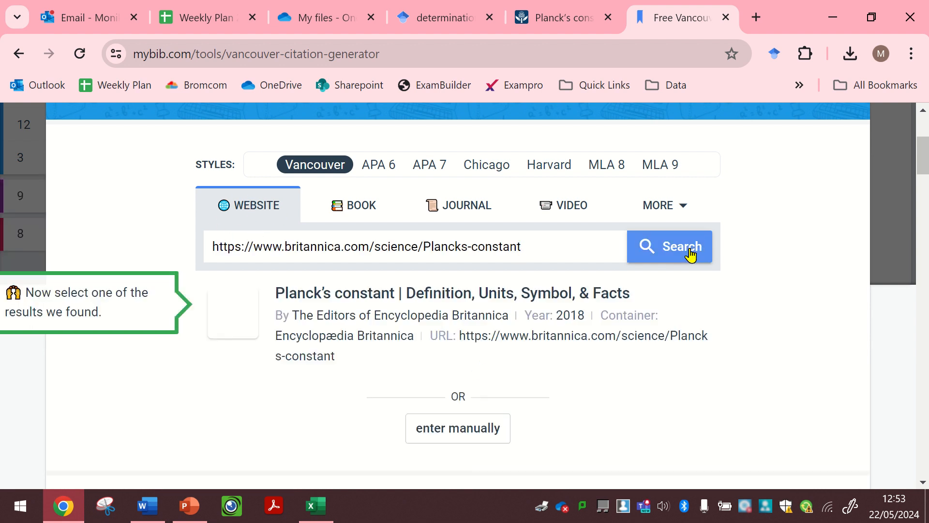
left_click(402, 316)
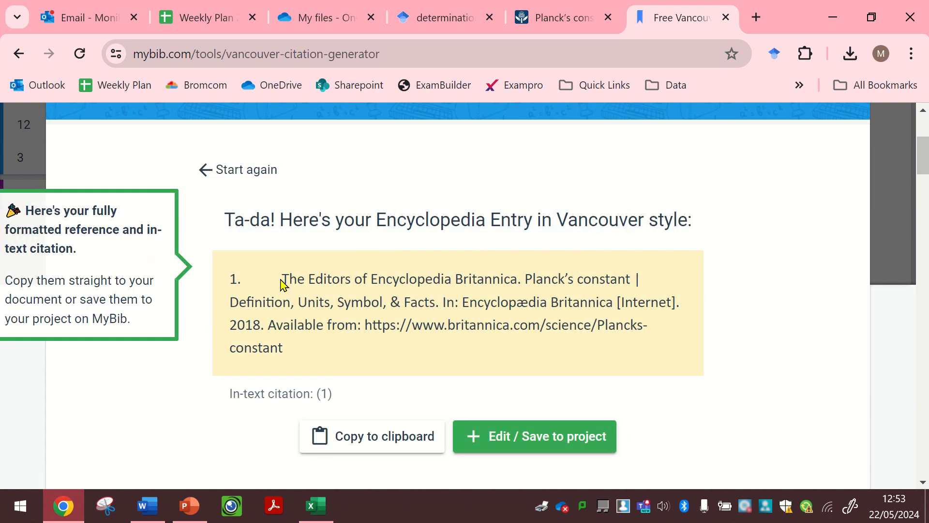
- Examine the generated citation, highlighting its author, title and encyclopedia name, "Internet" label and year in turn
left_click_drag(281, 281, 526, 283)
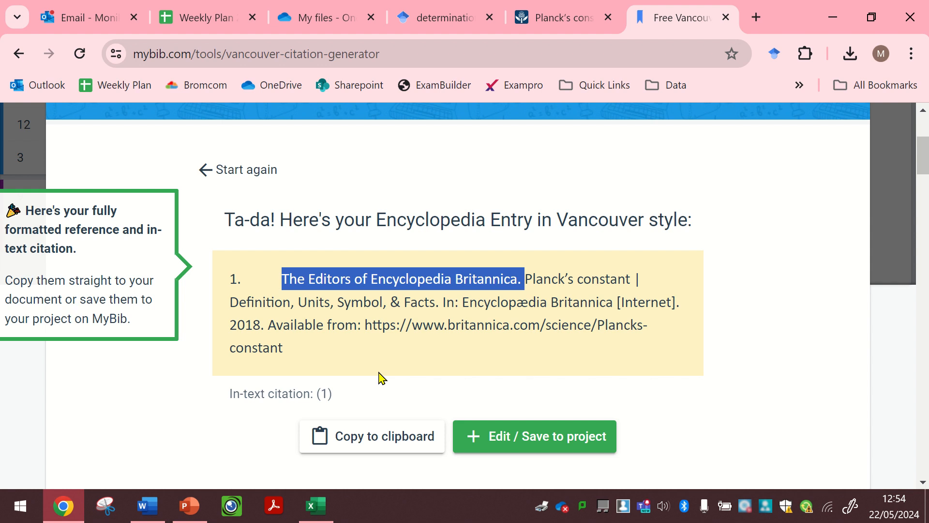
left_click(527, 279)
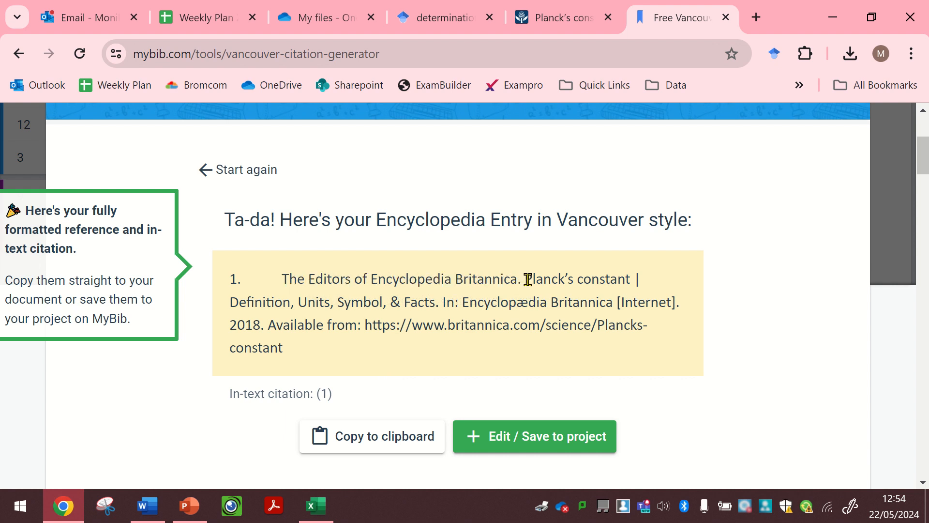
left_click_drag(525, 279, 610, 303)
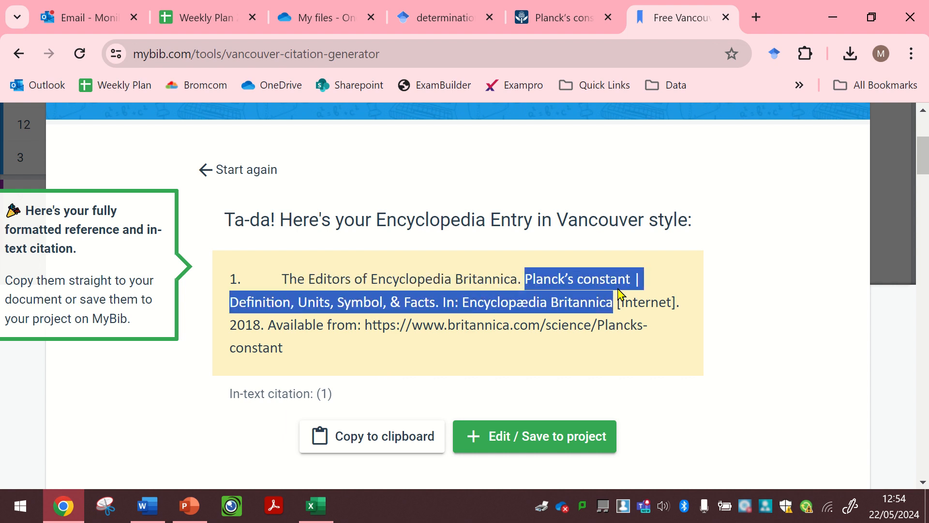
double_click(631, 300)
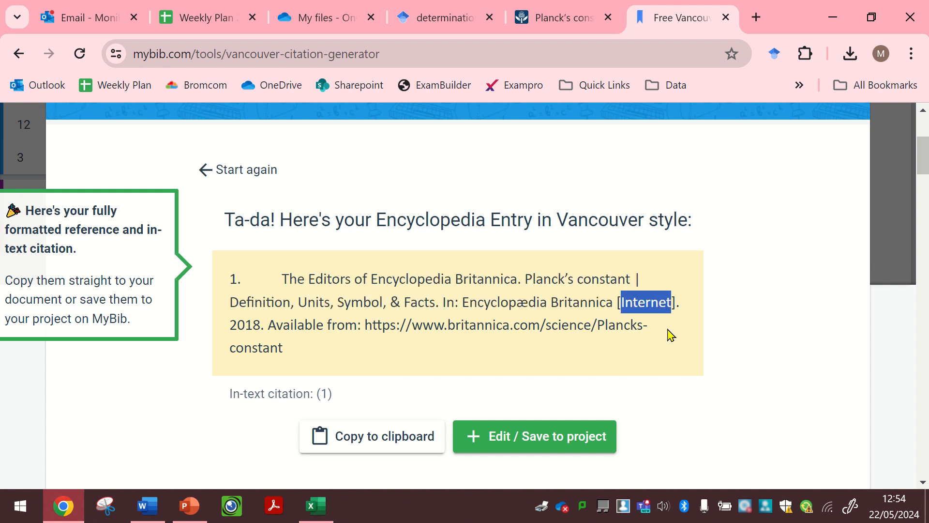
double_click(238, 323)
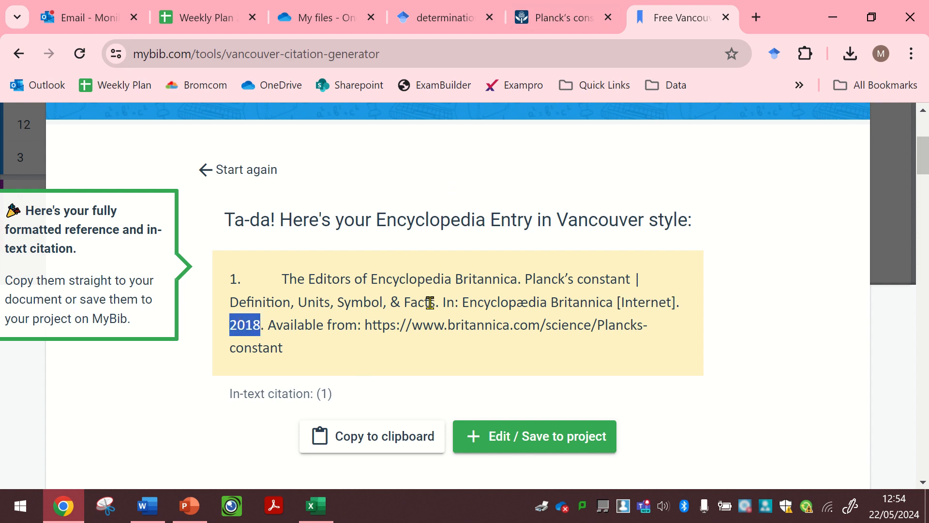
- Check the citation's year against the Britannica article's last-updated date and revision details, and return to the MyBib citation
left_click(579, 9)
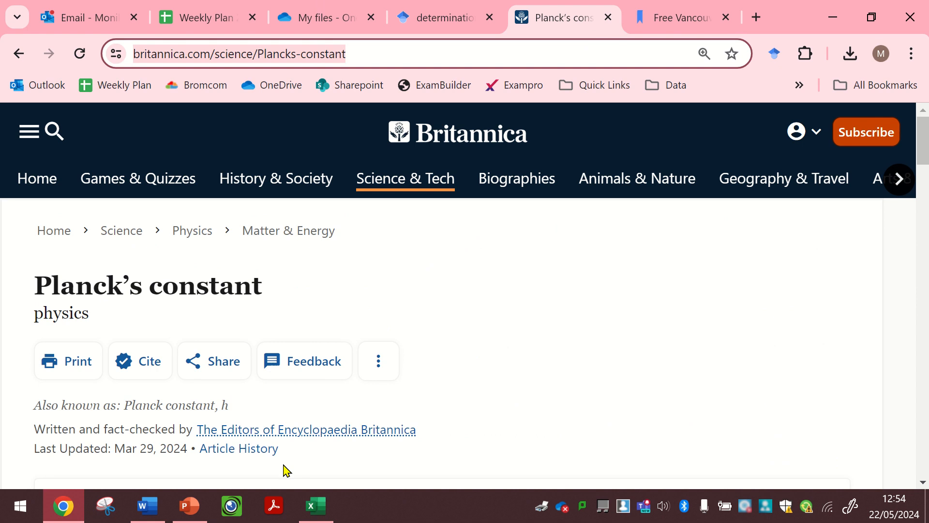
scroll(187, 401, "down", 2)
double_click(174, 325)
scroll(174, 322, "down", 5)
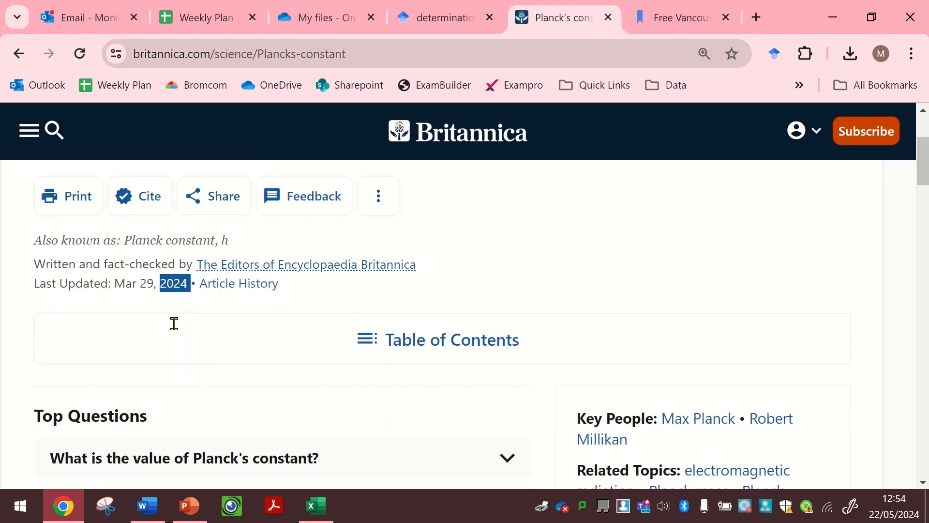
scroll(176, 332, "down", 8)
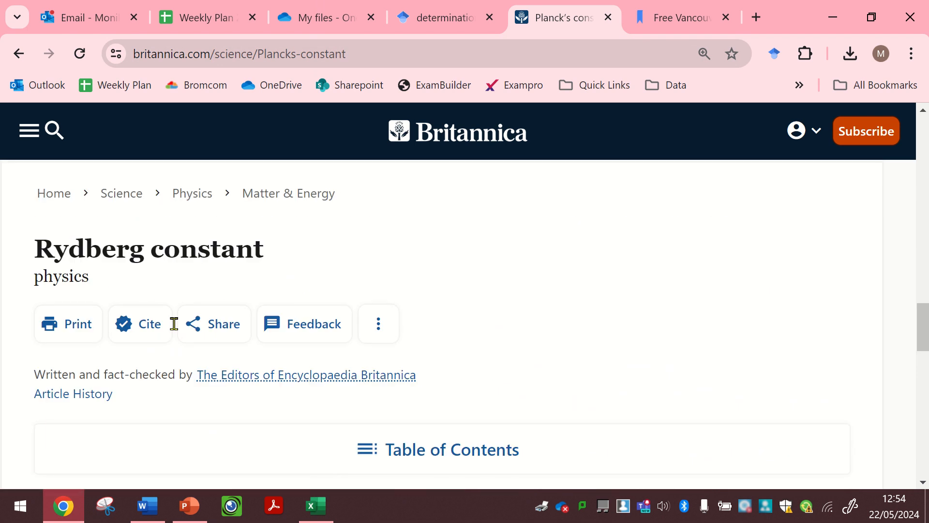
scroll(174, 324, "down", 15)
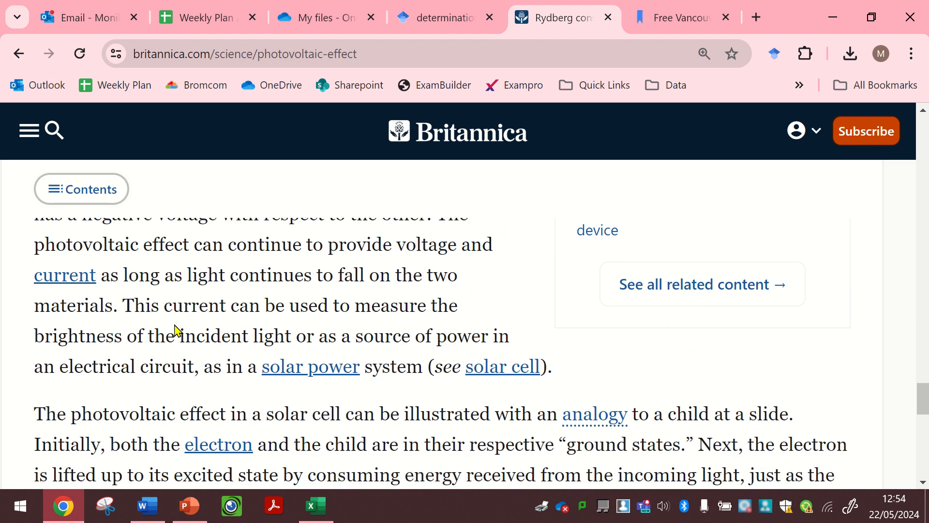
scroll(175, 330, "down", 15)
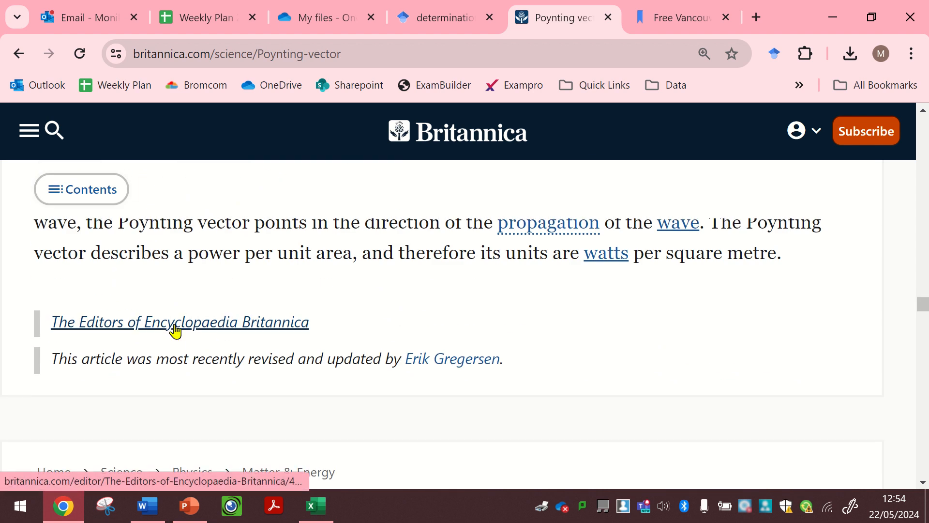
scroll(175, 331, "up", 20)
left_click(651, 11)
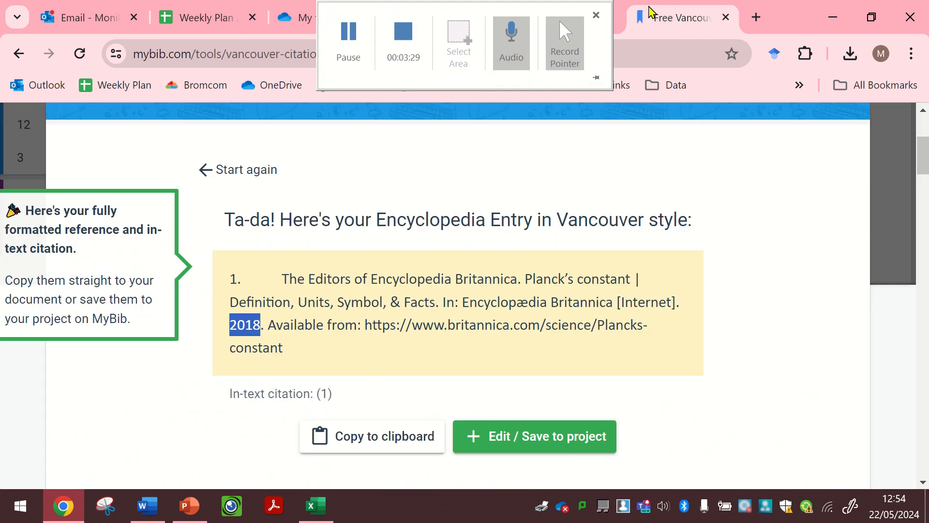
- Highlight the web address in the generated citation, and copy the whole reference text without its list number
left_click(313, 351)
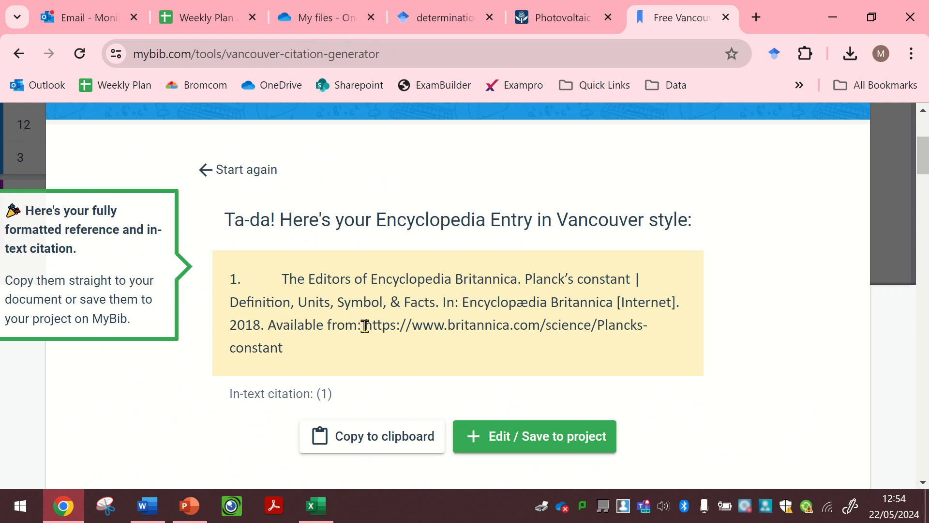
left_click_drag(366, 325, 384, 353)
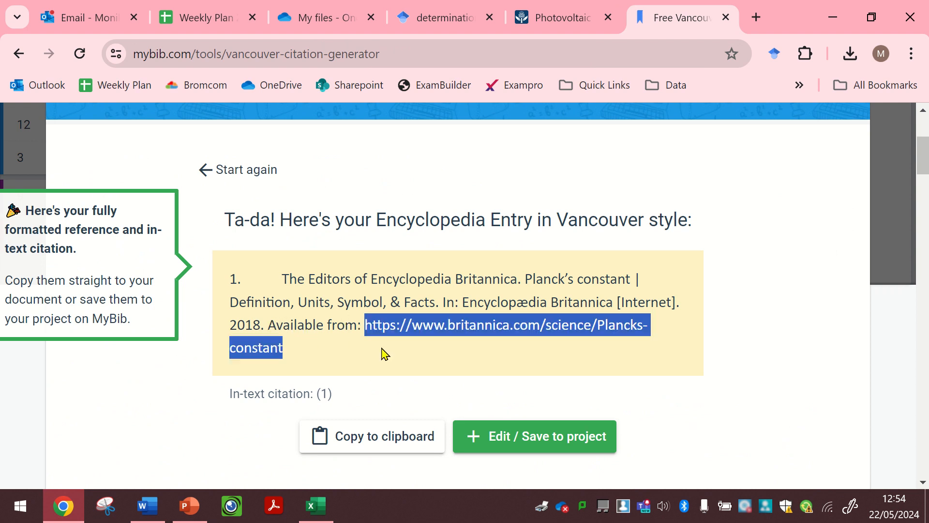
left_click(314, 349)
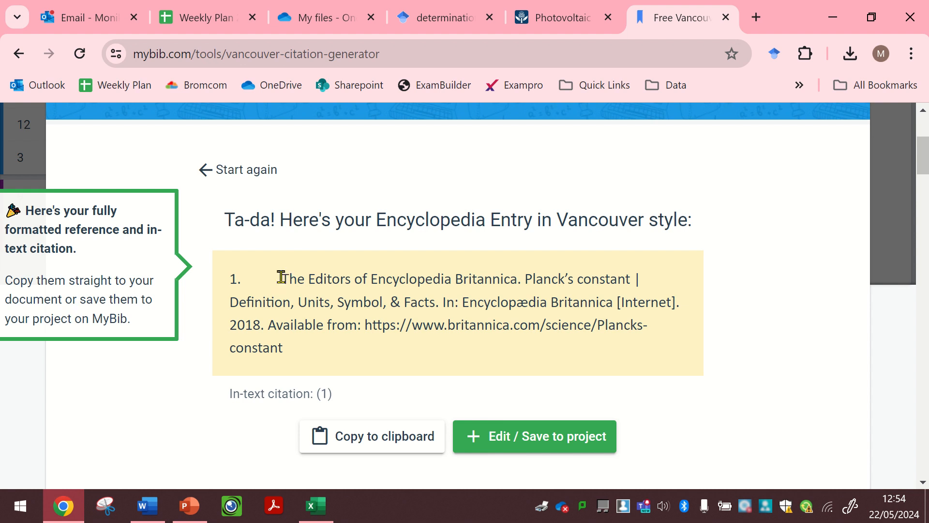
left_click_drag(284, 281, 306, 346)
key("ctrl+c")
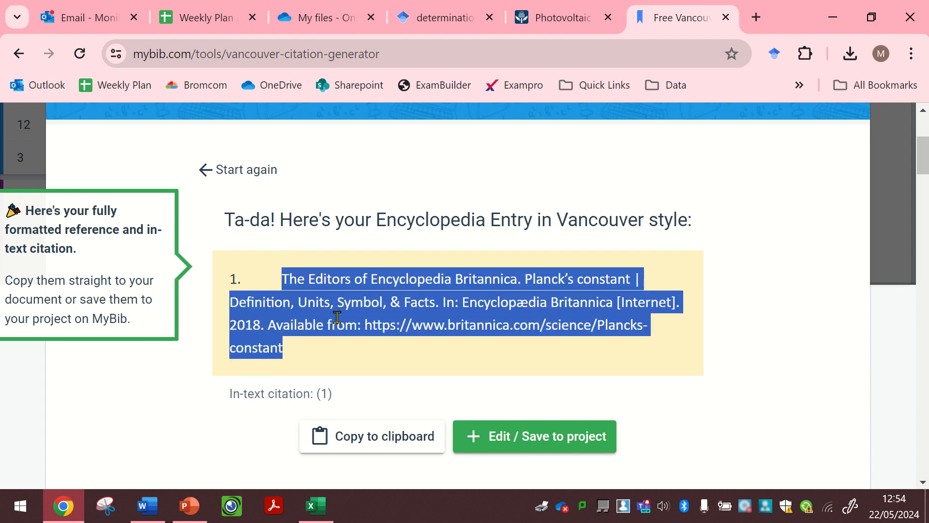
- Switch to Word and highlight the in-text citation marker beside the first accepted value of Planck's constant
left_click(148, 506)
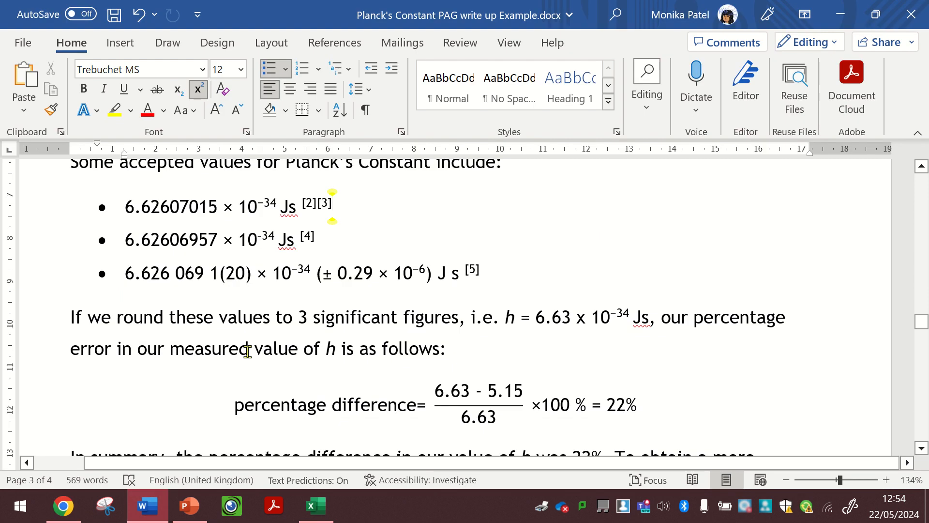
scroll(248, 352, "down", 3)
scroll(248, 352, "up", 5)
left_click(323, 239)
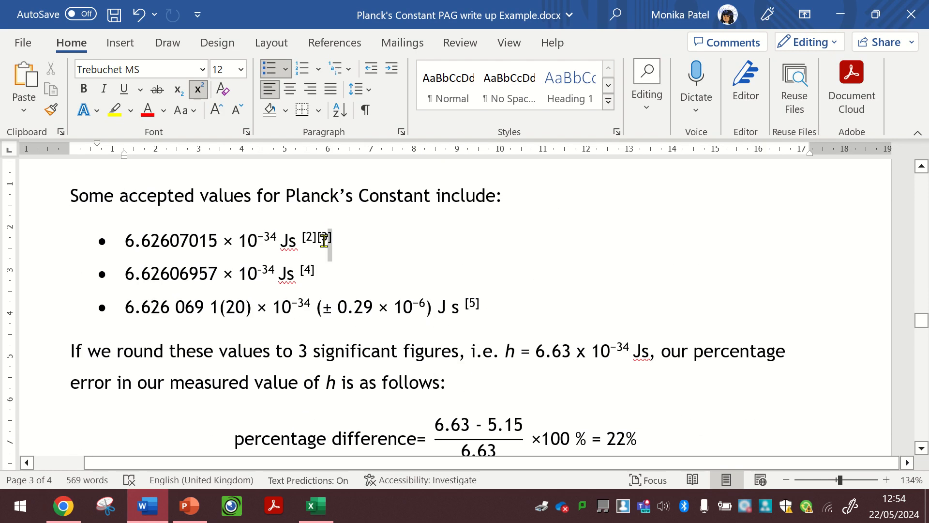
double_click(317, 240)
scroll(359, 272, "down", 10)
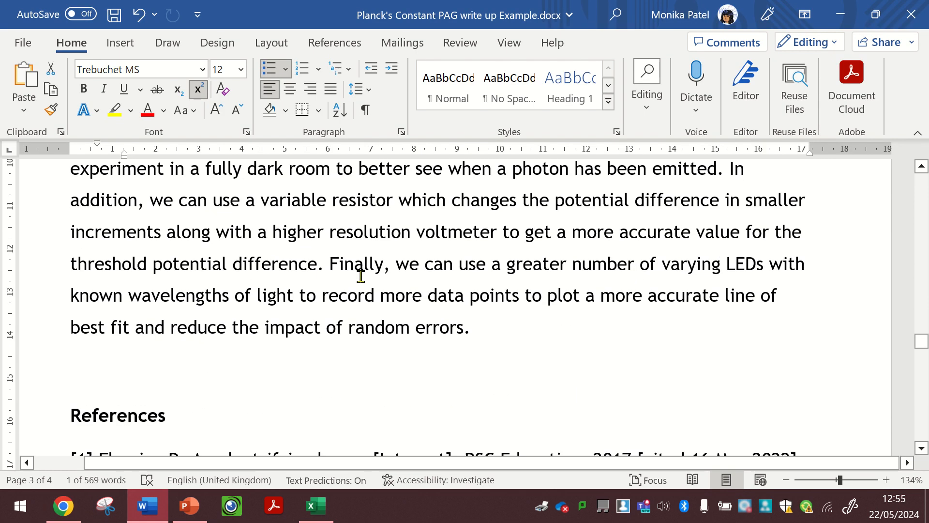
- Examine entry [2] in the References list, highlighting its text and its number
left_click_drag(100, 260, 543, 323)
left_click(93, 261)
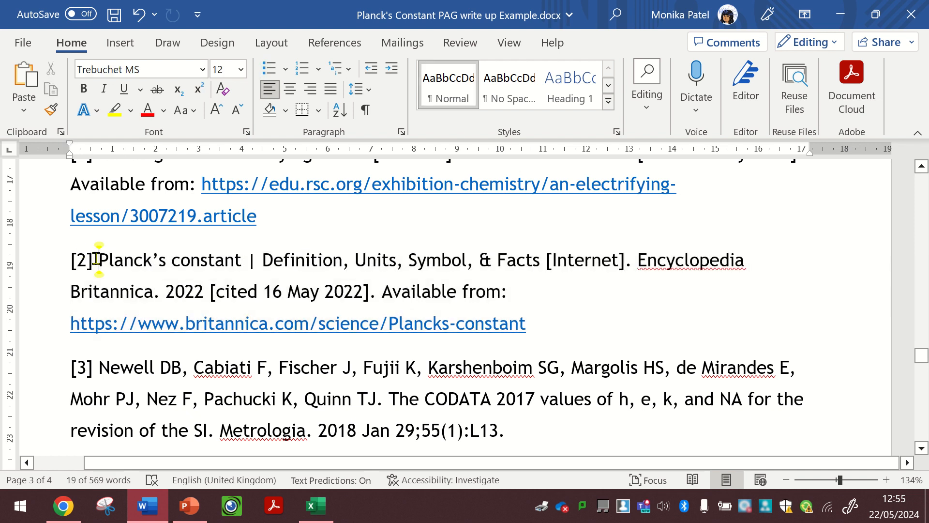
left_click_drag(93, 262, 70, 262)
scroll(316, 396, "up", 2)
scroll(317, 396, "up", 2)
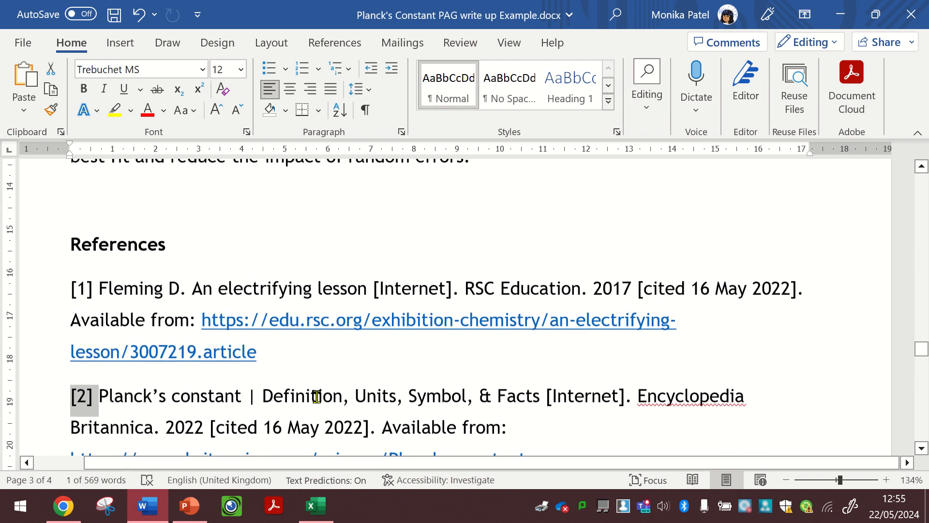
scroll(316, 396, "down", 3)
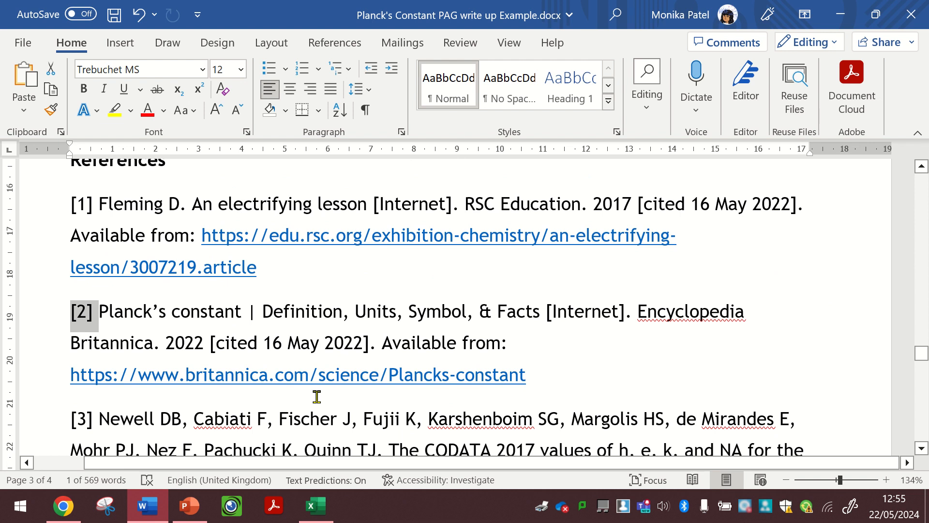
scroll(317, 396, "down", 1)
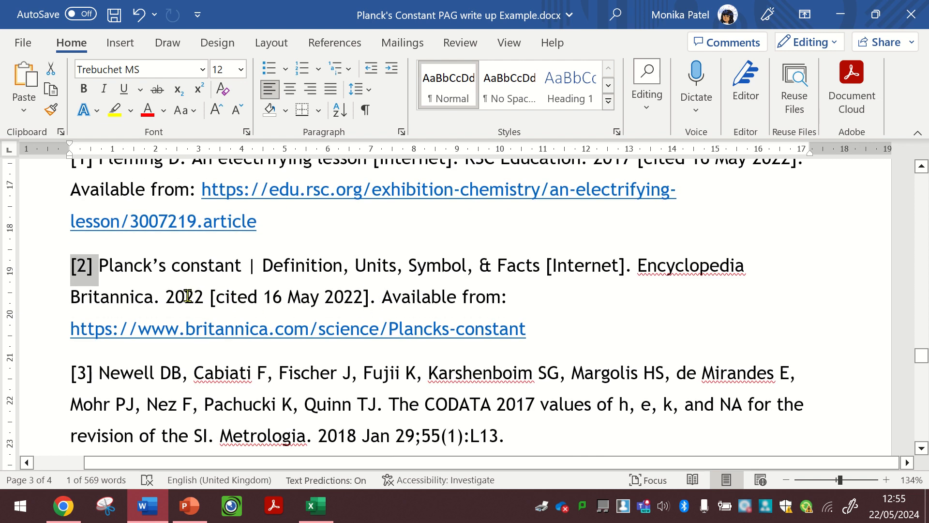
- Replace the text of reference [2] with the copied Encyclopedia Britannica citation, keeping the [2] number
left_click(165, 297)
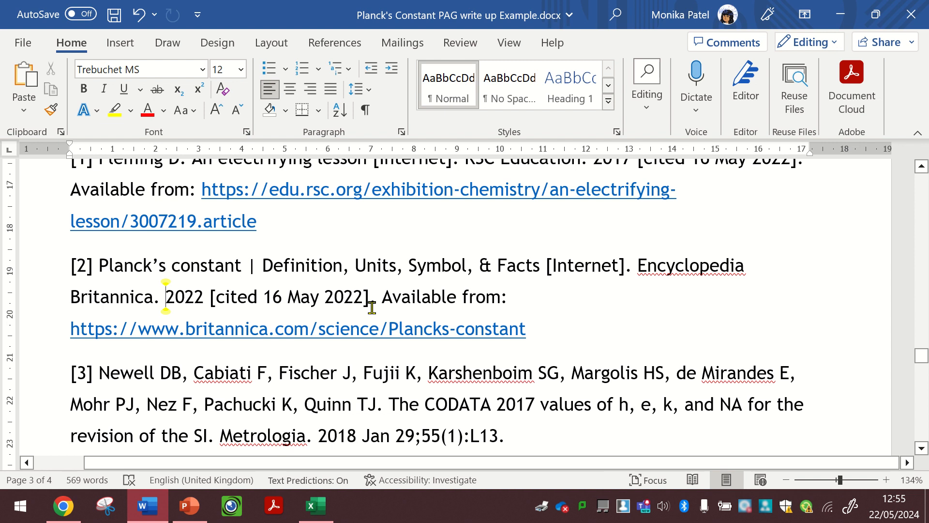
left_click(529, 326)
left_click(125, 273, "shift")
key("ctrl+v")
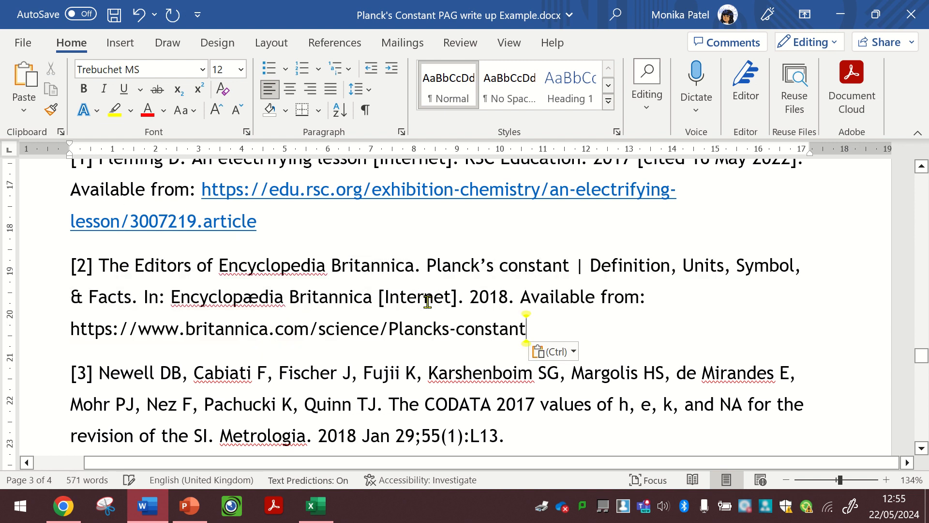
- Insert the bracketed access note "[accessed 22/05/2022]" after the year 2018 in reference [2]
left_click(512, 297)
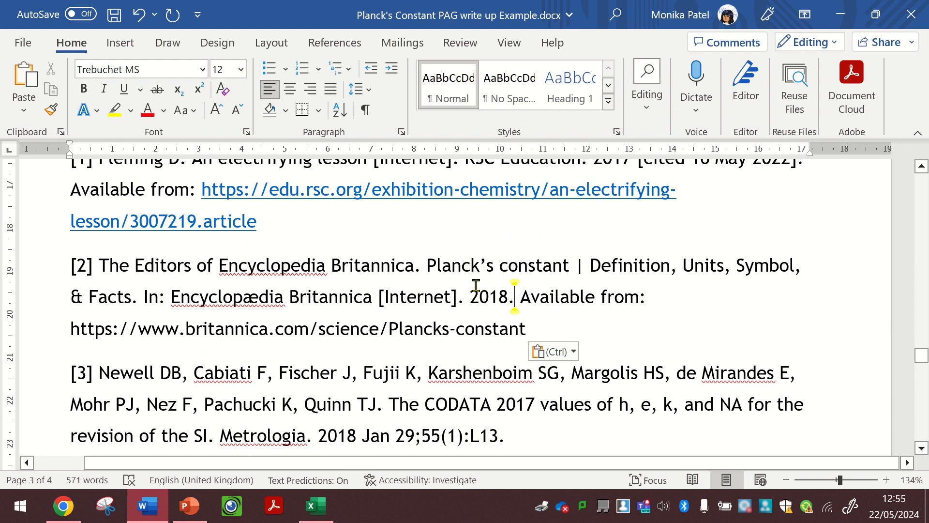
type("[ ")
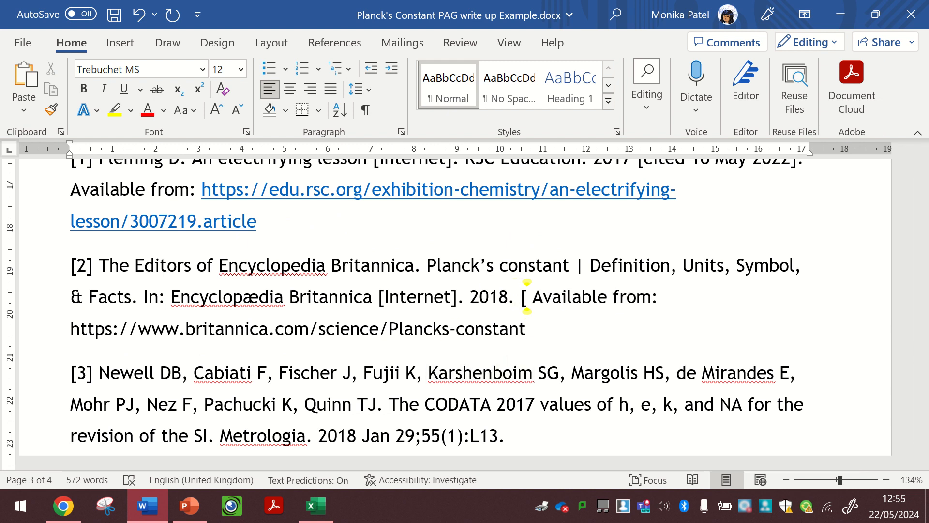
type("cited")
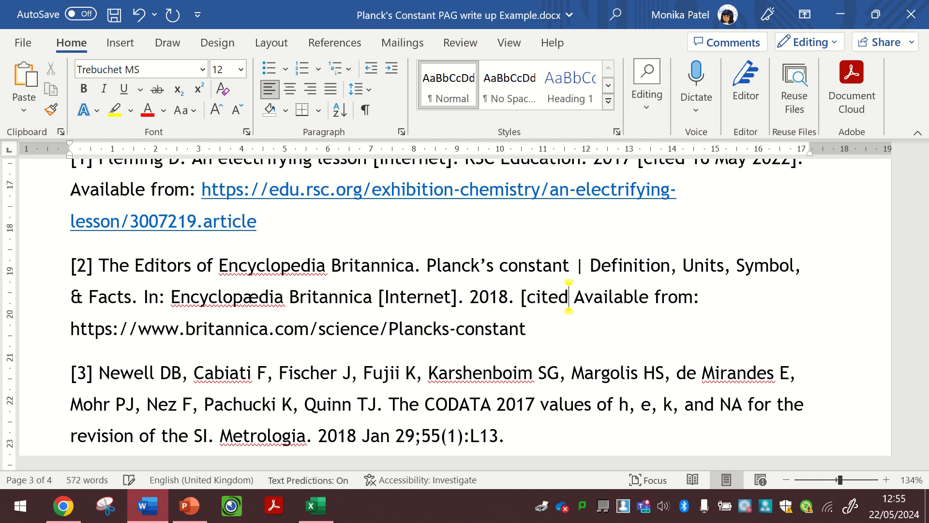
key("BackSpace")
key("BackSpace")
key("BackSpace")
key("BackSpace")
key("BackSpace")
type("accesse")
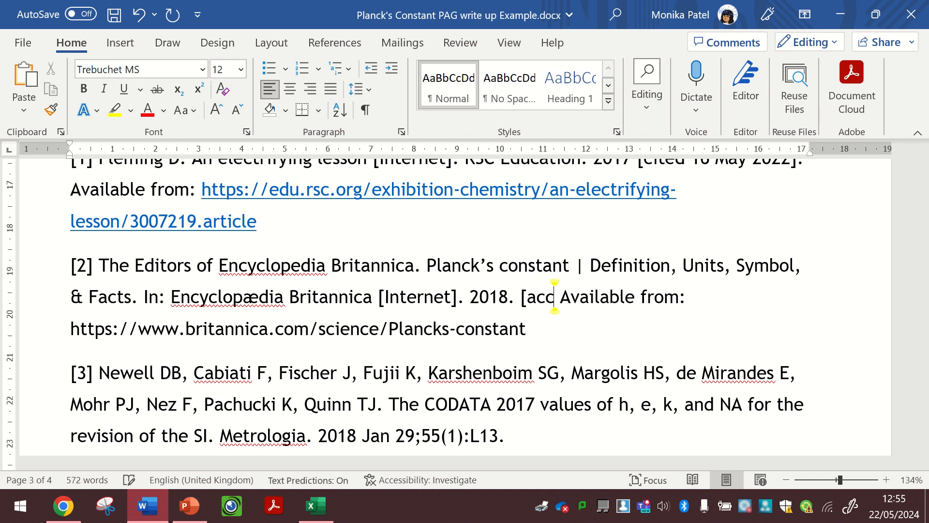
type("d ")
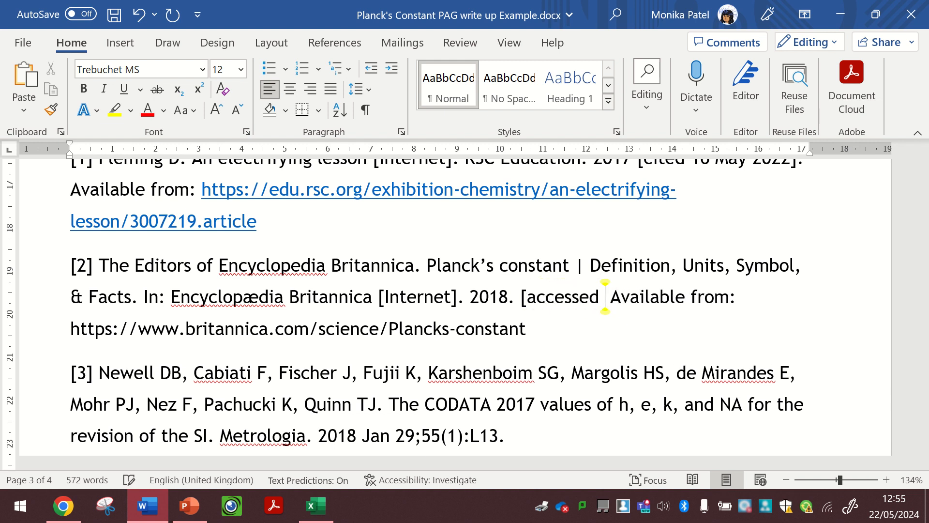
type("22/0")
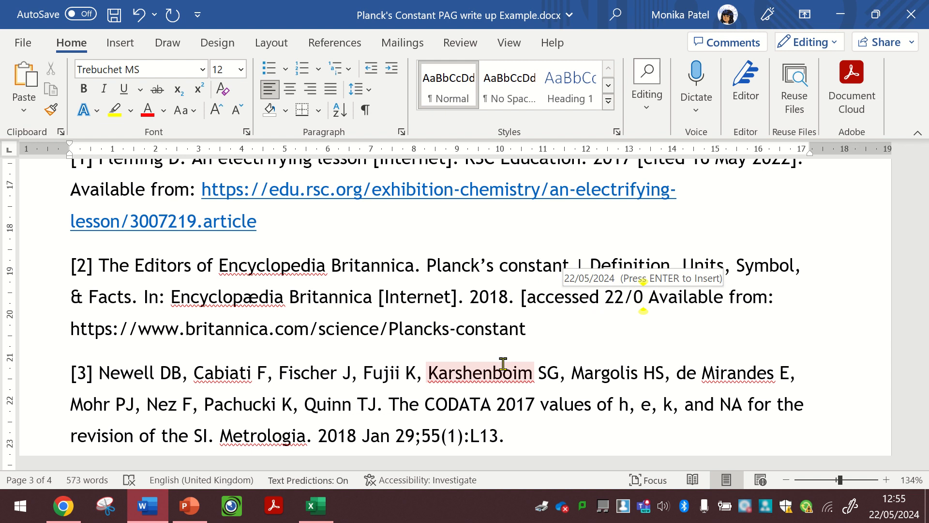
type("520")
key("BackSpace")
key("BackSpace")
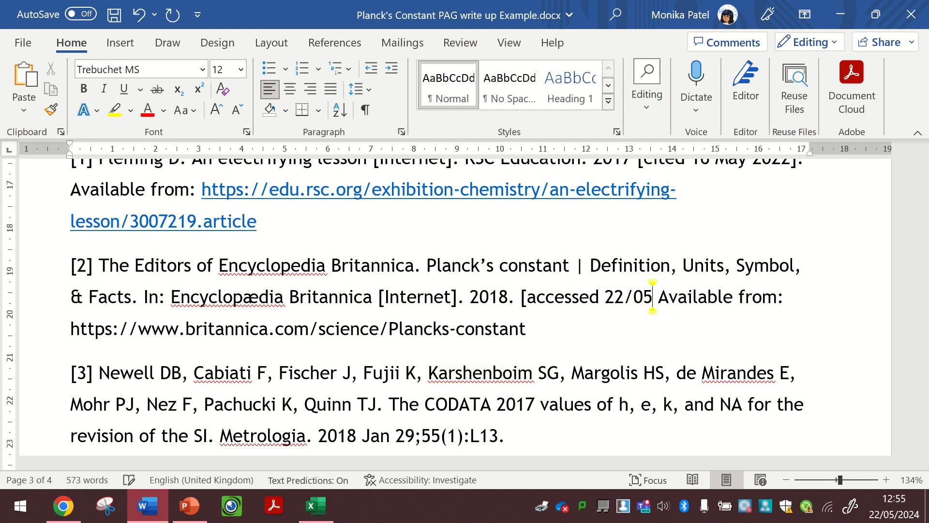
type("/2022")
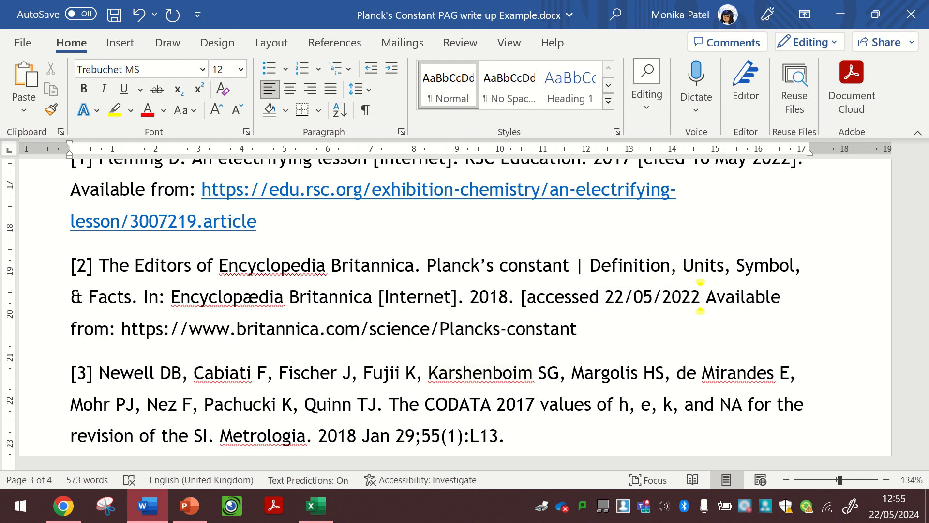
type("]")
- Capitalise the first word of the access note as "Accessed" and highlight the whole bracketed note
left_click(529, 302)
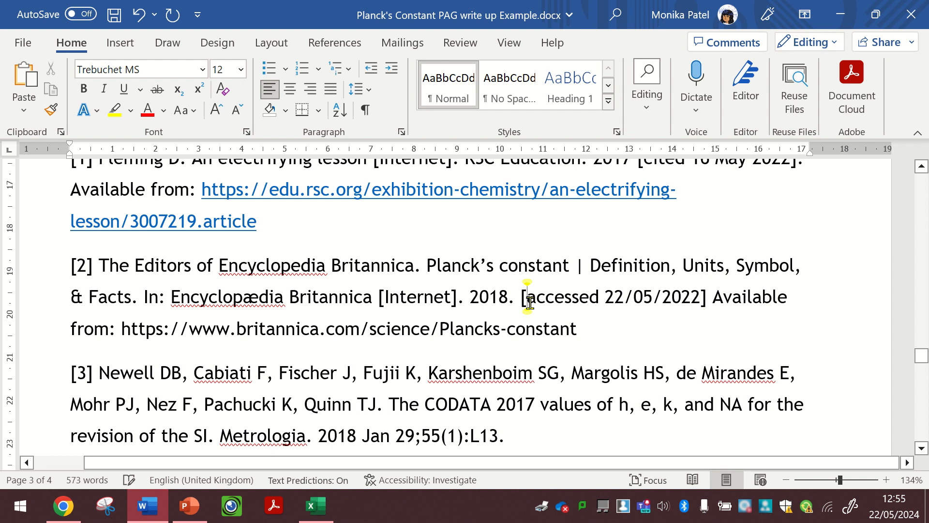
key("Delete")
type("A")
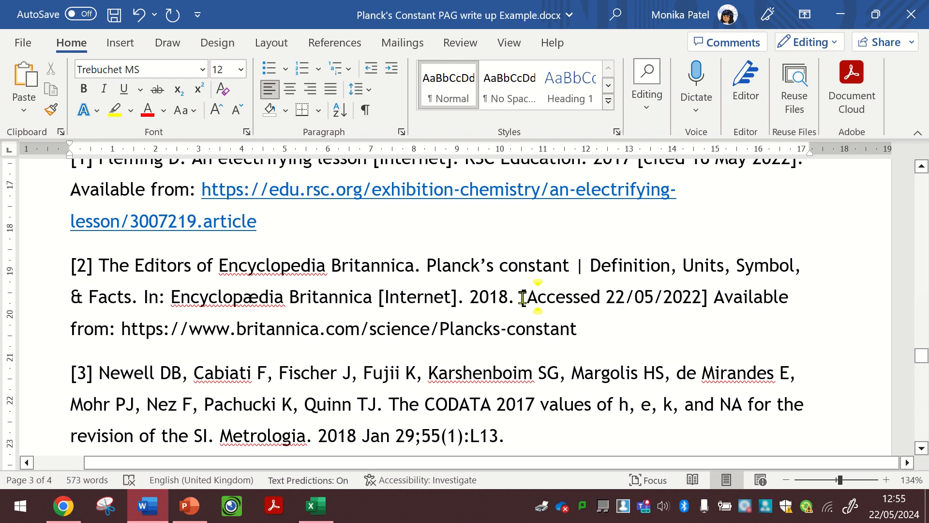
left_click_drag(521, 298, 711, 298)
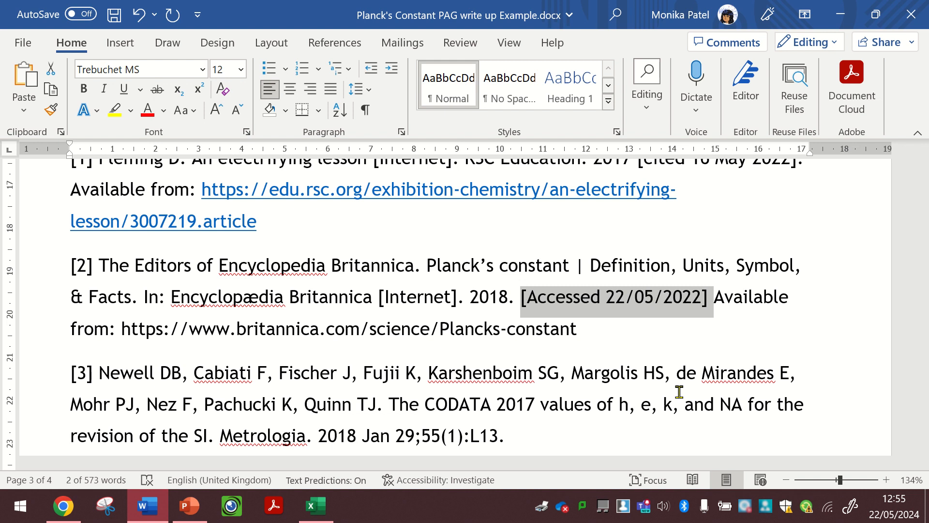
- Turn the Britannica web address ending reference [2] into a hyperlink, and highlight the bracketed access note again
left_click(576, 333)
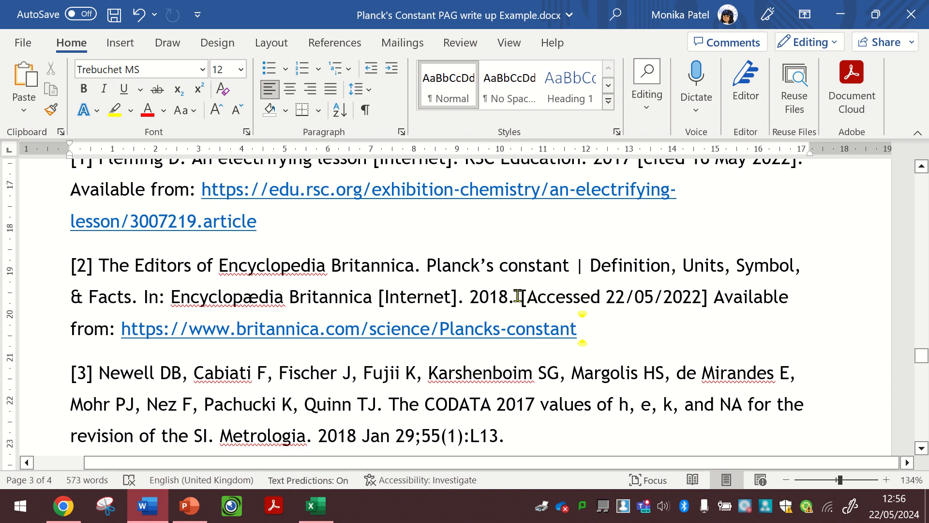
scroll(518, 295, "down", 1)
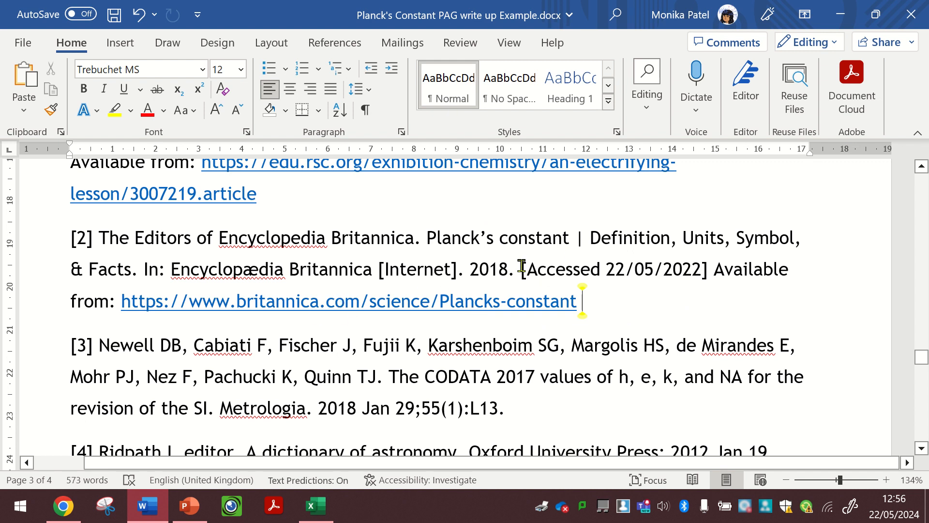
left_click_drag(521, 266, 714, 272)
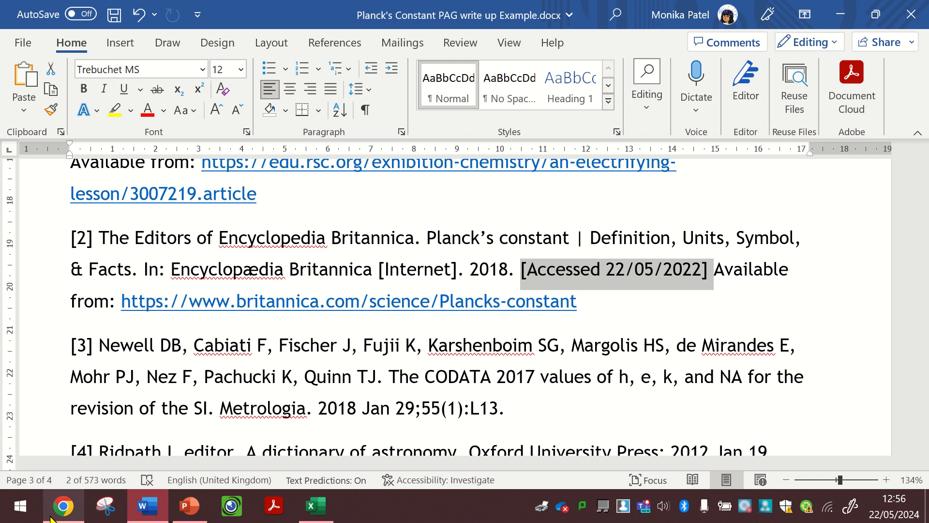
- Switch to the MyBib citation generator in Chrome and start a new Vancouver citation with book as the source type
left_click(63, 506)
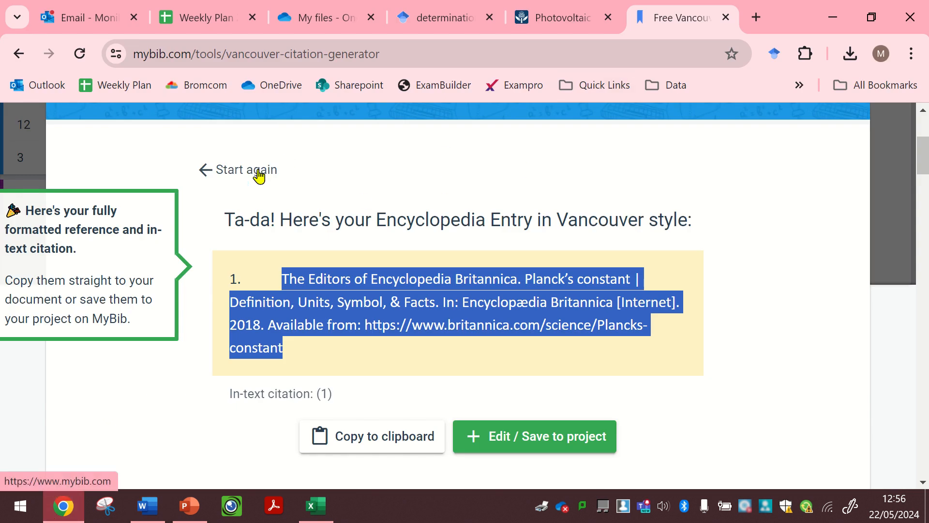
left_click(259, 174)
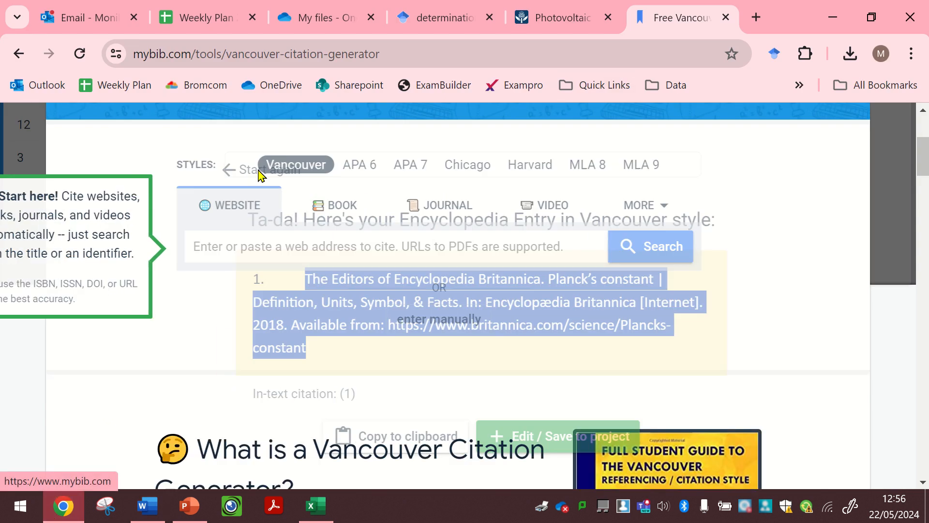
left_click(355, 204)
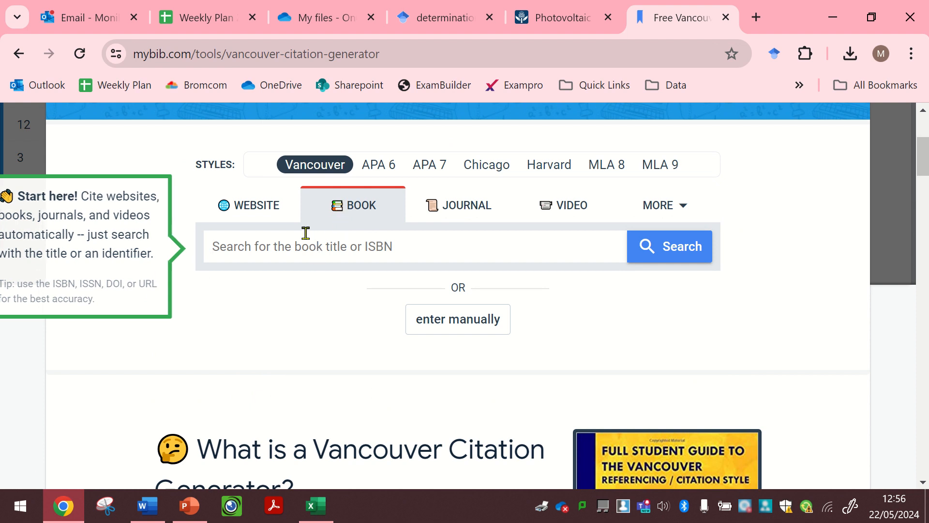
- Search the book sources for "ocr a-level physics" and look through the listed titles
scroll(307, 234, "up", 1)
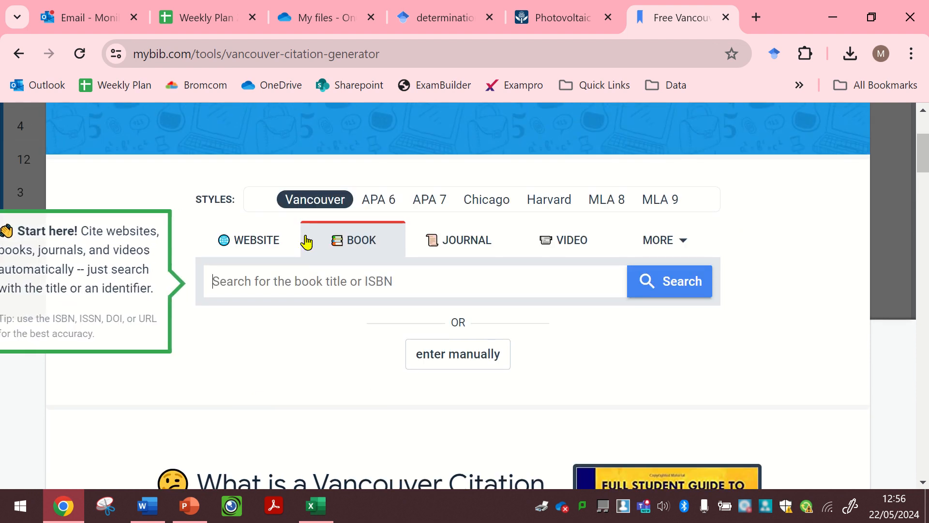
type("ocr a-l")
key("BackSpace")
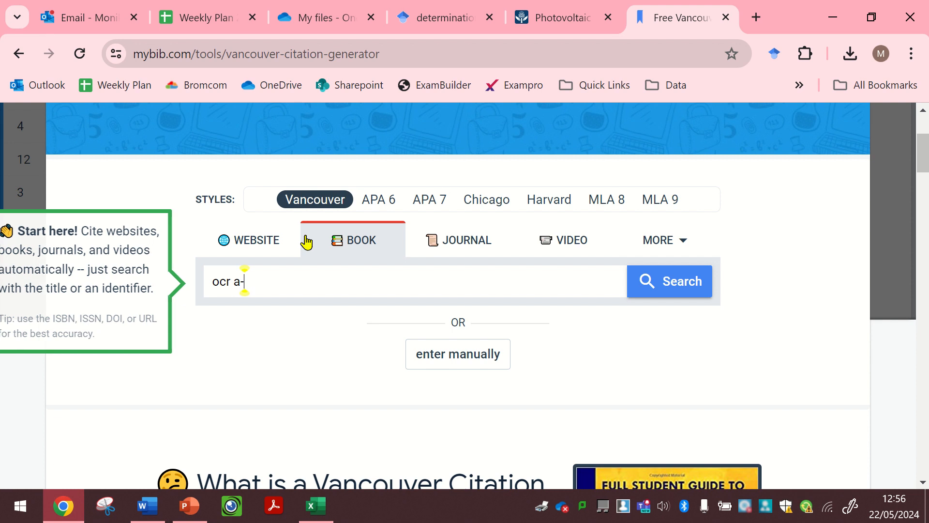
type("-level")
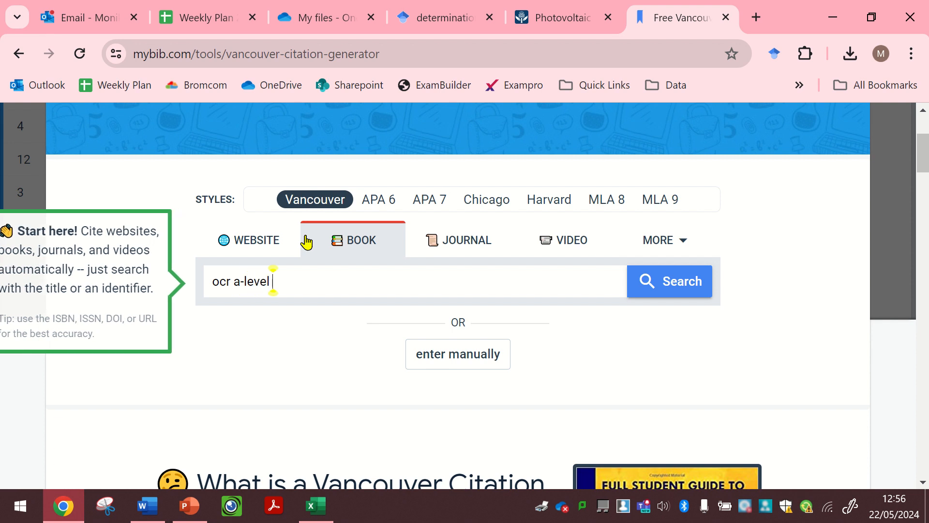
type(" to")
key("BackSpace")
type("p")
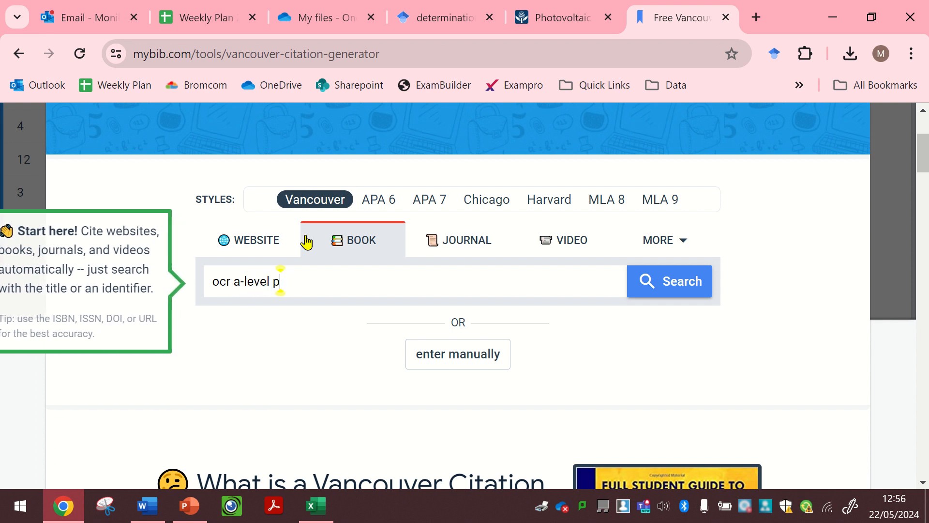
type("hysics")
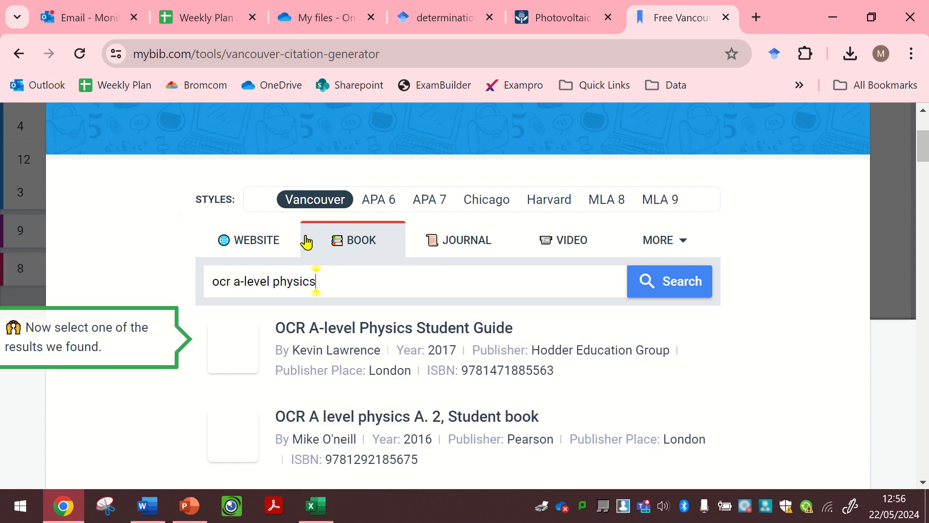
scroll(412, 370, "down", 1)
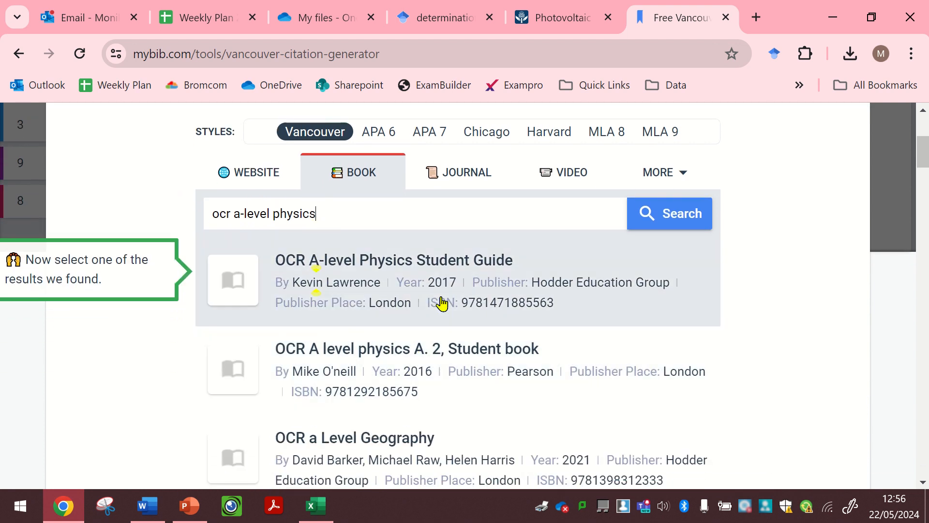
scroll(300, 338, "down", 5)
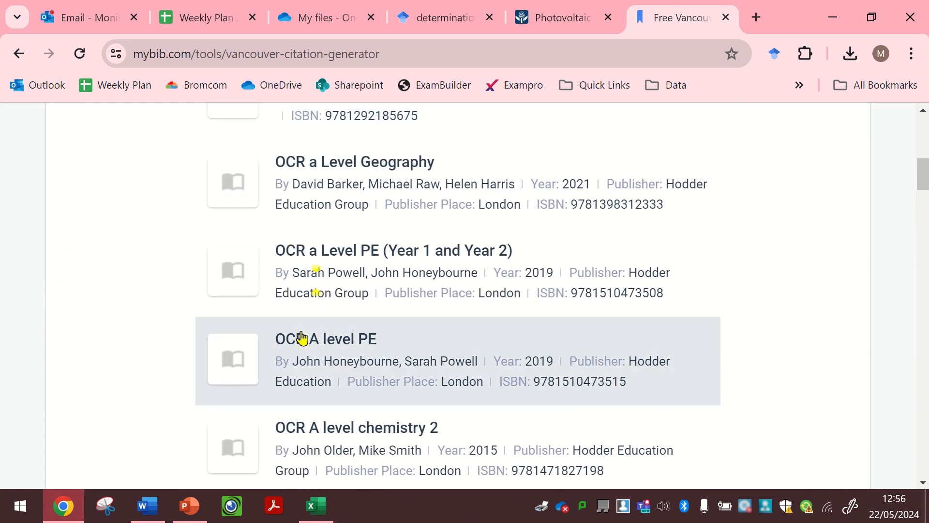
scroll(301, 338, "up", 7)
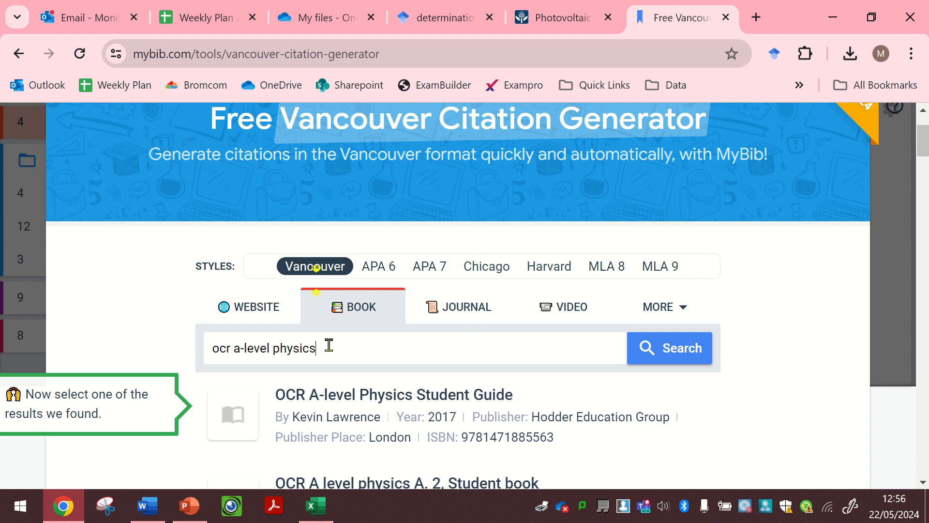
- Refine the search to "ocr a-level physics A" and cite "A Level Physics for OCR A: Year 1 and AS", highlighting "Children" in the publisher name
type("A")
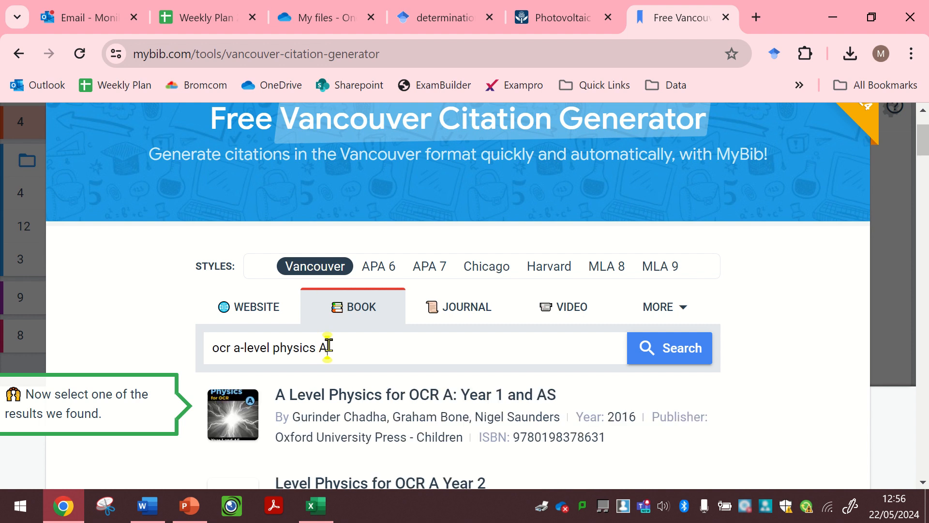
scroll(510, 373, "down", 3)
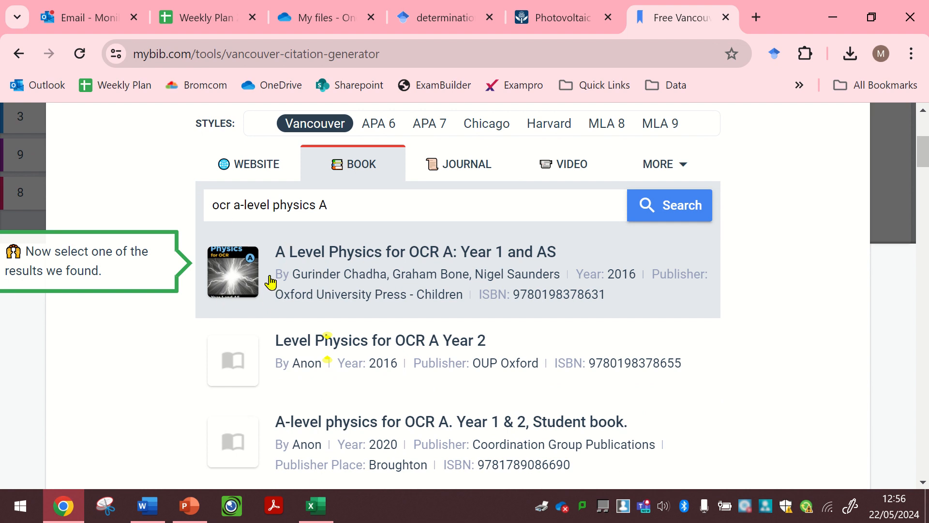
left_click(405, 283)
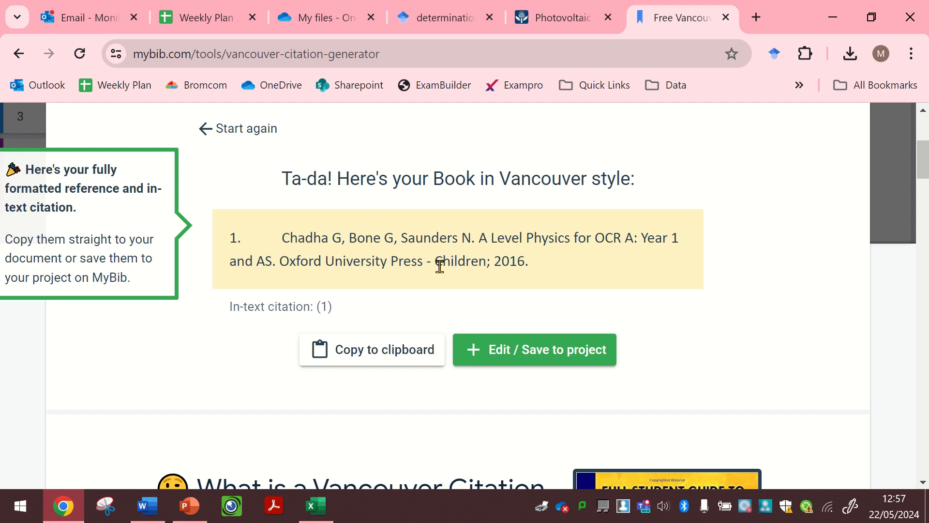
double_click(467, 266)
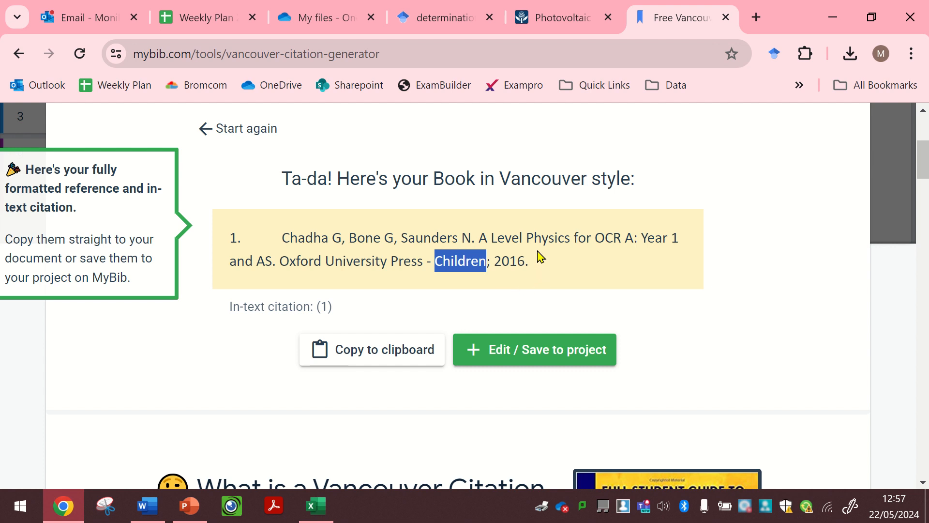
- Start a new book citation and search for "ocr a level physics"
left_click(252, 137)
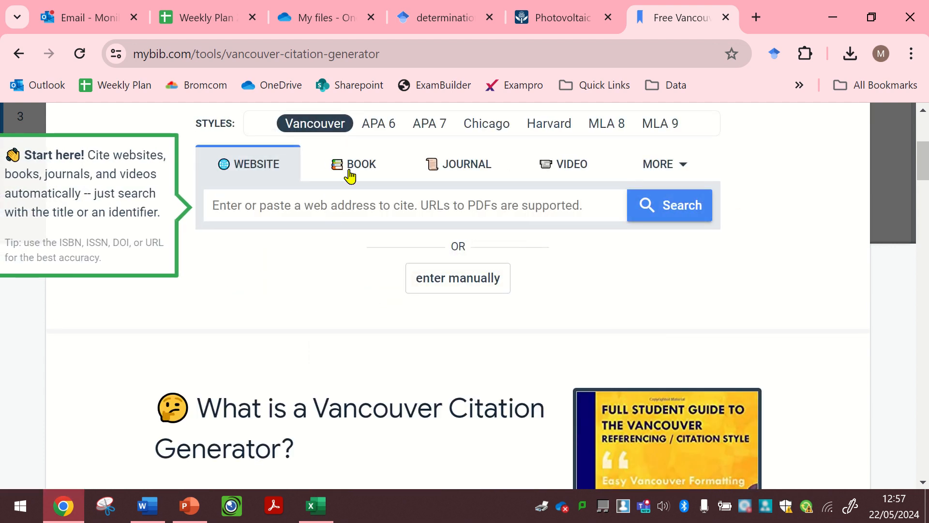
left_click(363, 170)
type("o")
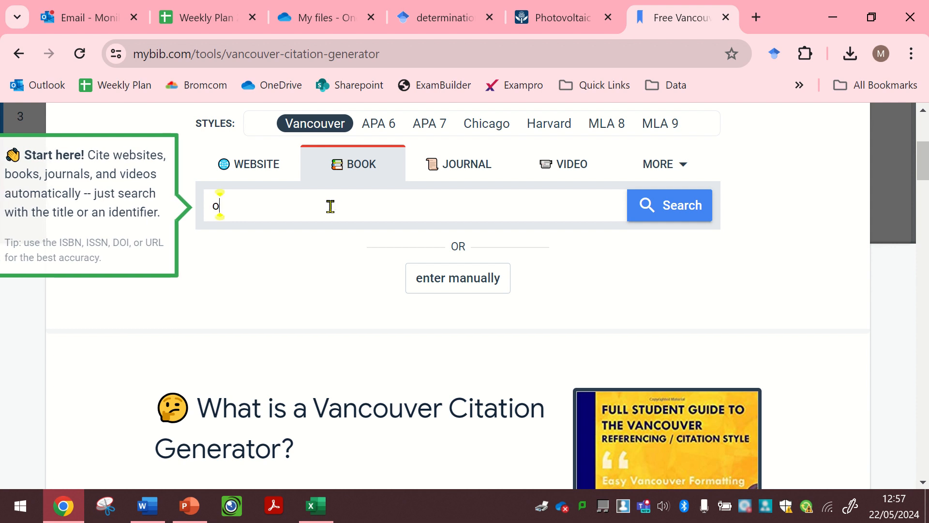
type("cr a level physics")
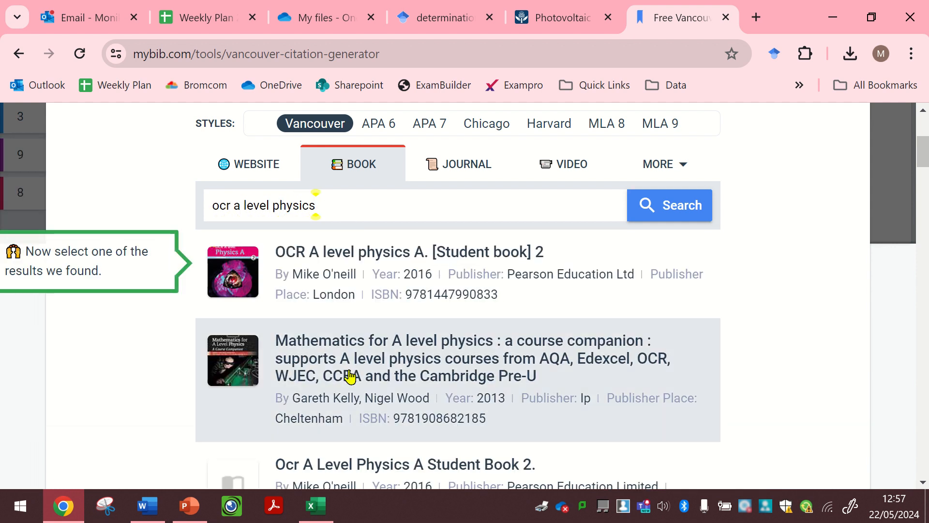
- Generate the citation for the 2016 Oxford University Press book "A level physics for OCR A year 1 and AS" and select its reference text without the number
scroll(350, 377, "down", 3)
scroll(350, 377, "down", 1)
scroll(491, 355, "down", 1)
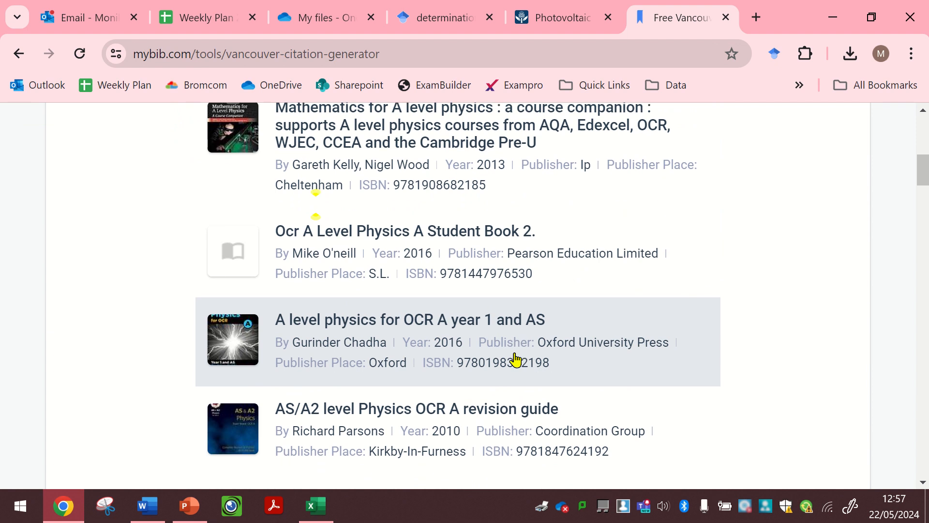
left_click(614, 351)
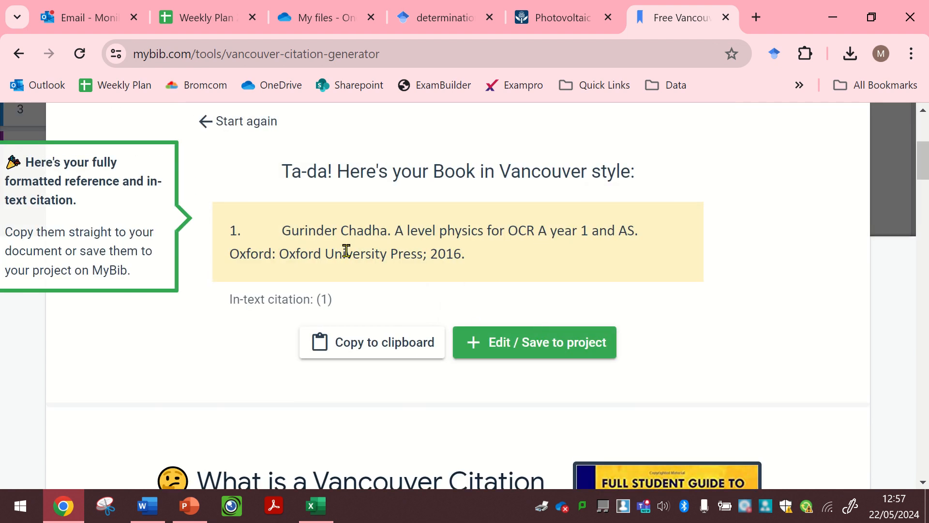
left_click_drag(285, 233, 463, 251)
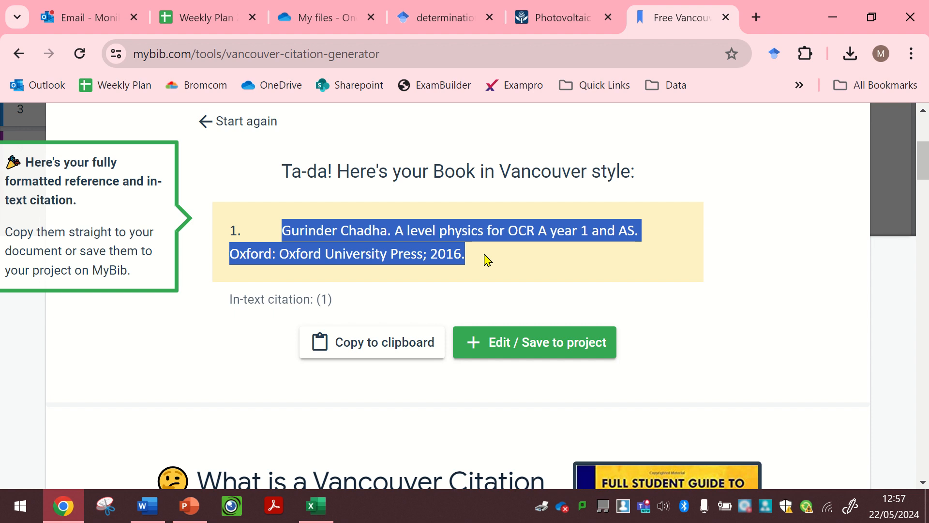